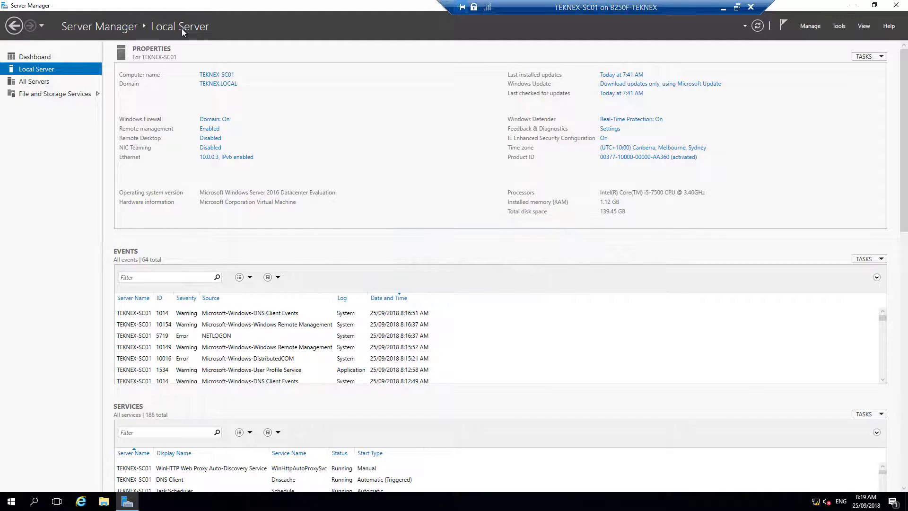
Switch to Hyper-V Manager on the host machine and open the settings of the TEKNEX-SC01 virtual machine
{"action": "left_click", "coordinate": [724, 8]}
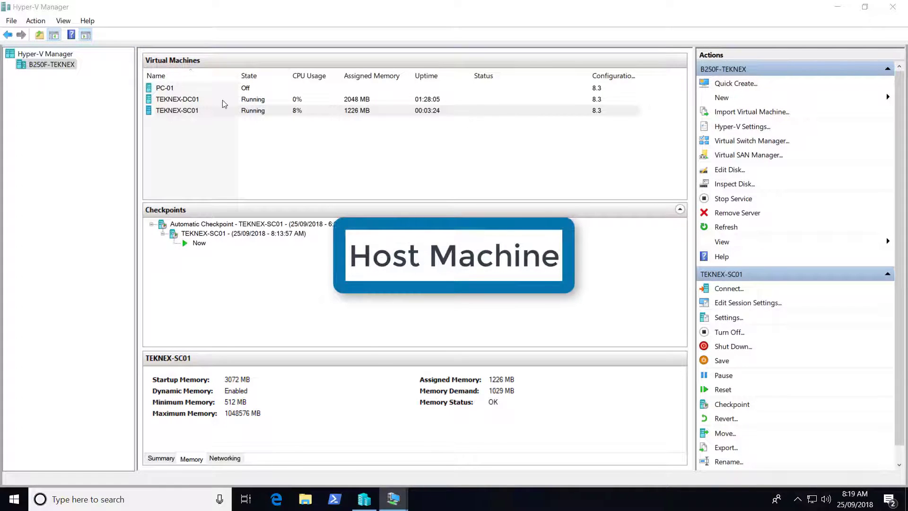
{"action": "left_click", "coordinate": [178, 112]}
{"action": "left_click", "coordinate": [179, 112]}
{"action": "right_click", "coordinate": [179, 114]}
{"action": "left_click", "coordinate": [249, 126]}
{"action": "right_click", "coordinate": [208, 114]}
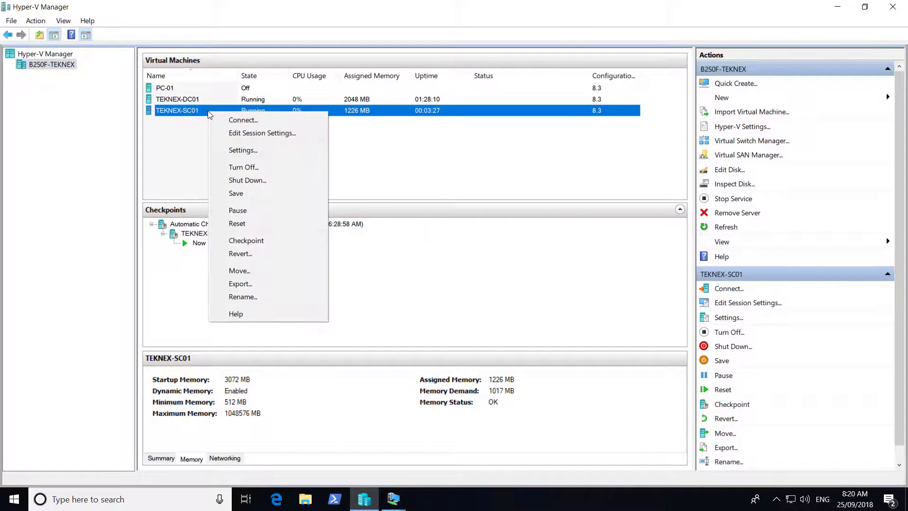
{"action": "left_click", "coordinate": [244, 150]}
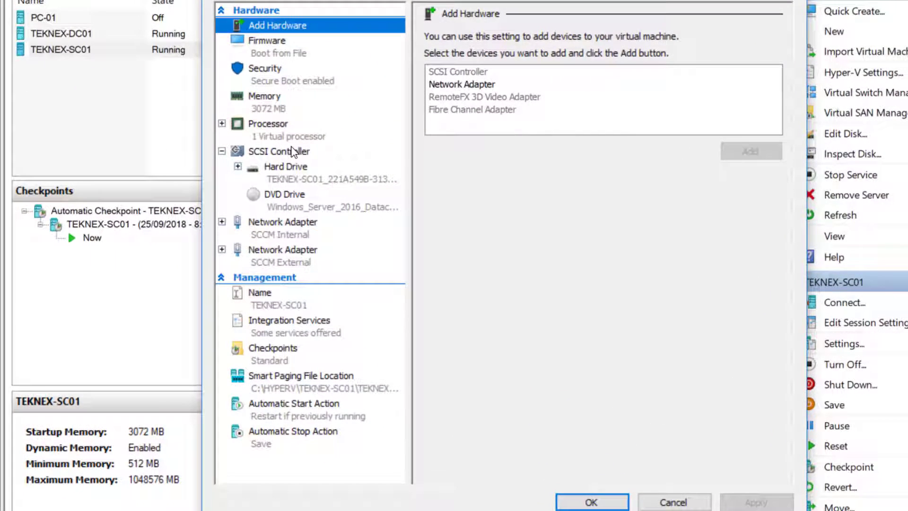
Add a second DVD drive to the virtual machine's SCSI controller
{"action": "left_click", "coordinate": [340, 182]}
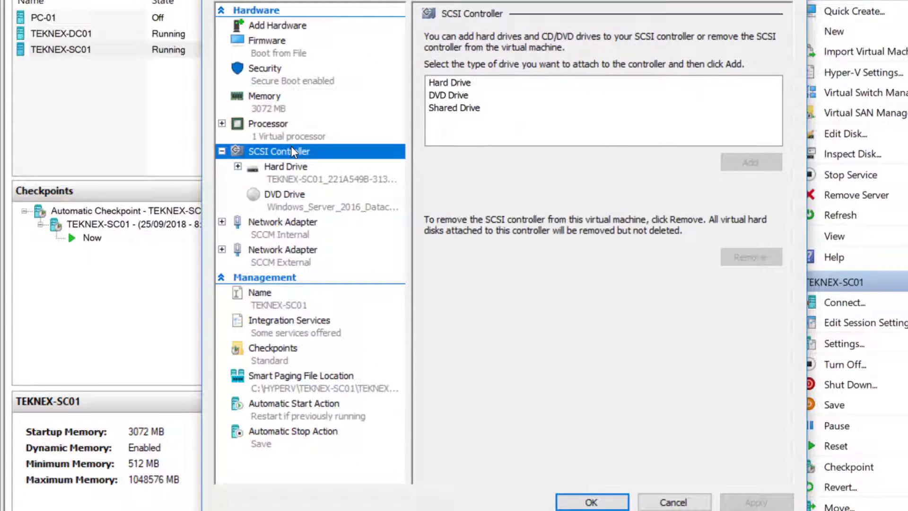
{"action": "left_click", "coordinate": [455, 86]}
{"action": "left_click", "coordinate": [460, 97]}
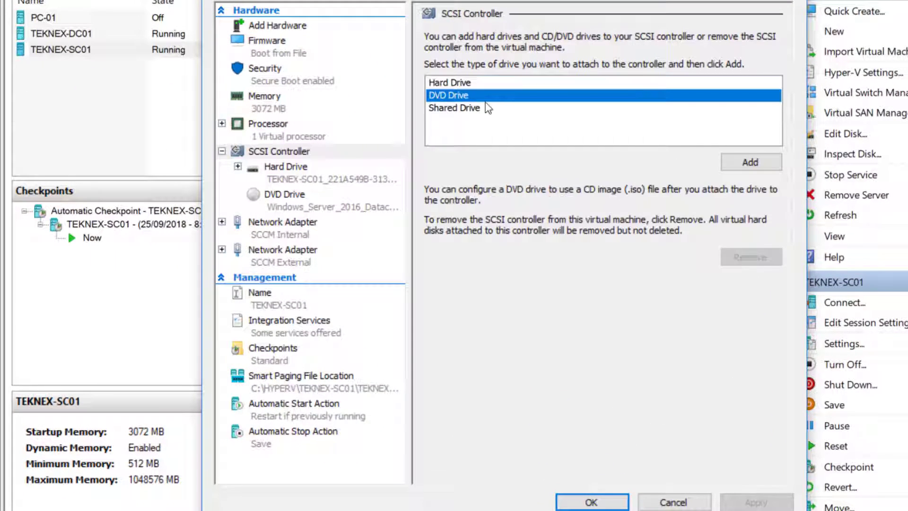
{"action": "left_click", "coordinate": [770, 162]}
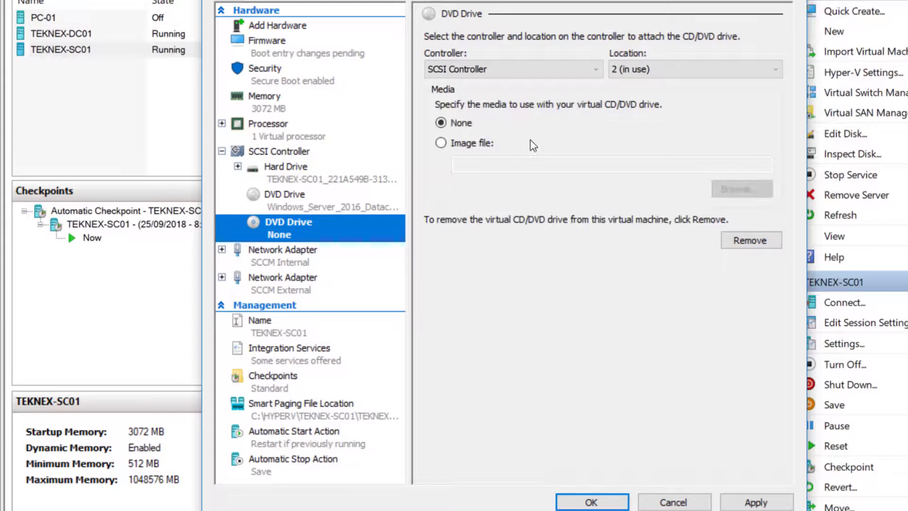
Mount the image file E:\SCCM Downloads\SQLServer2016SP2-FullSlipstream-x64-ENU.iso in the new DVD drive and apply the virtual machine settings
{"action": "left_click", "coordinate": [481, 144]}
{"action": "left_click", "coordinate": [741, 189]}
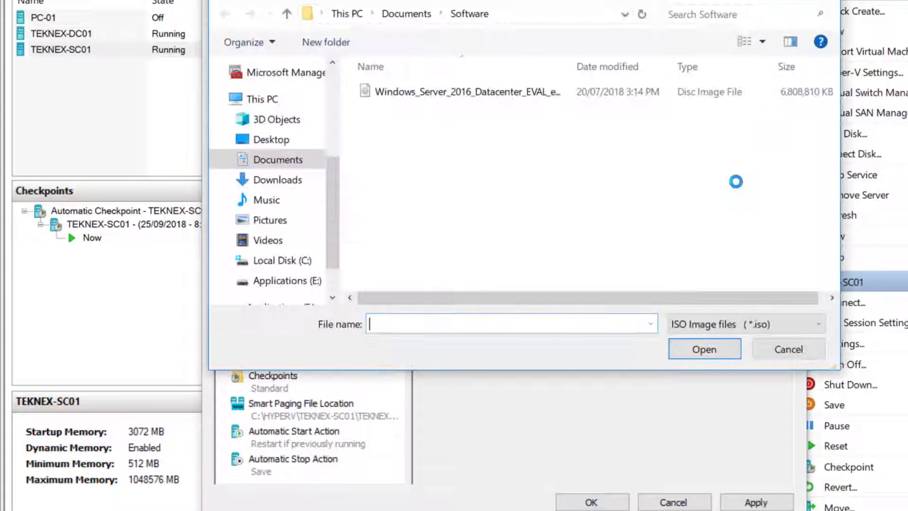
{"action": "scroll", "coordinate": [277, 230], "scroll_direction": "down", "scroll_amount": 2}
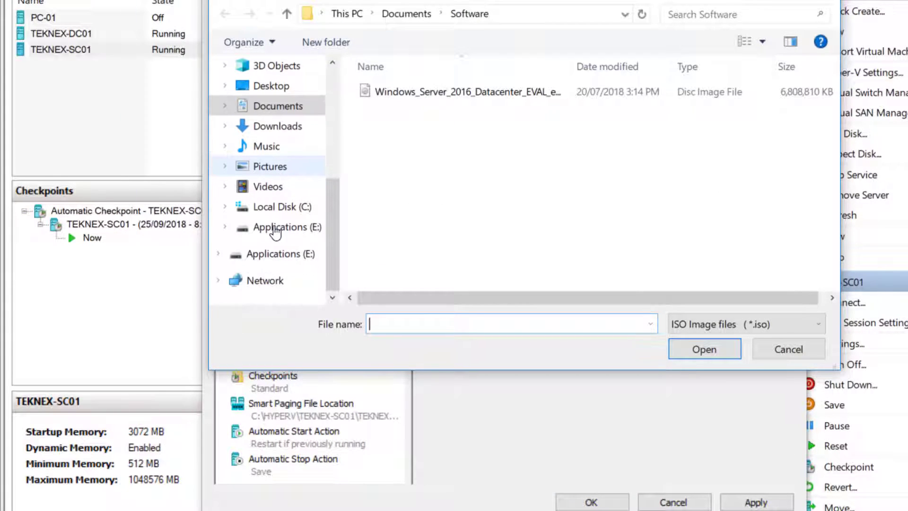
{"action": "left_click", "coordinate": [290, 226]}
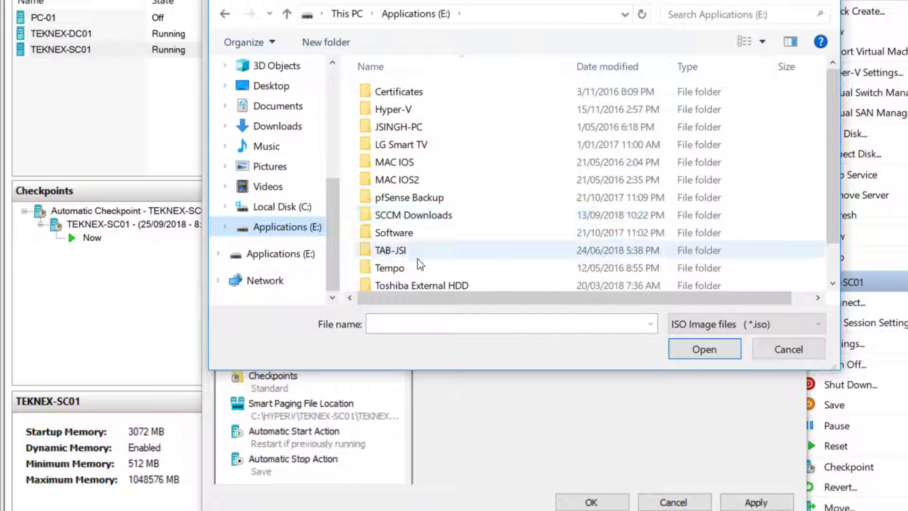
{"action": "scroll", "coordinate": [454, 232], "scroll_direction": "down", "scroll_amount": 1}
{"action": "double_click", "coordinate": [442, 180]}
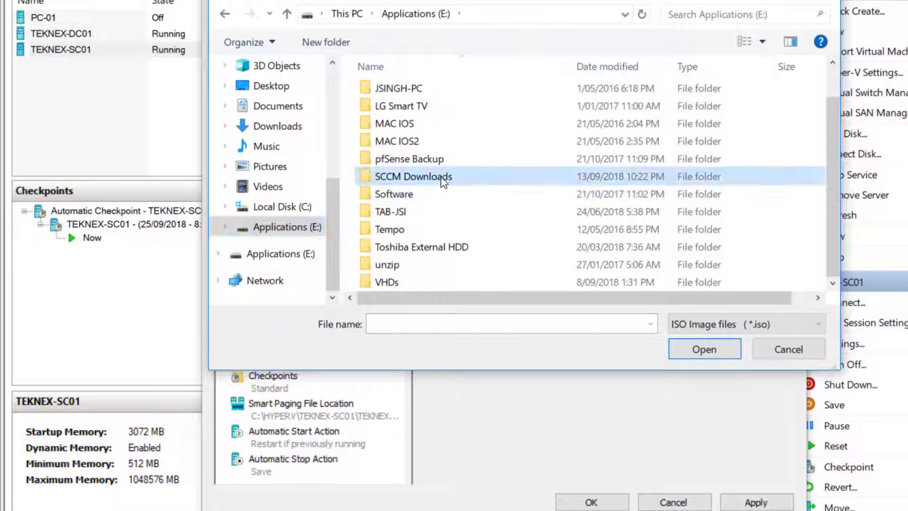
{"action": "left_click", "coordinate": [471, 145]}
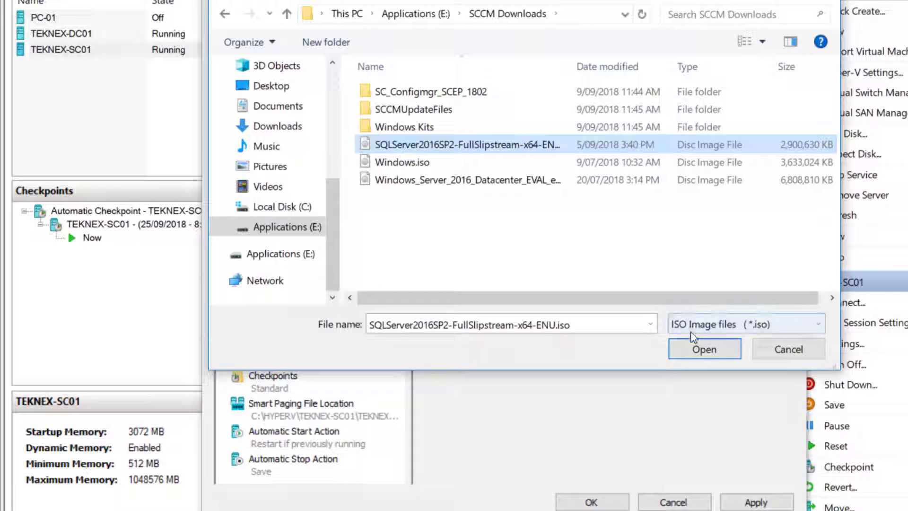
{"action": "left_click", "coordinate": [701, 352]}
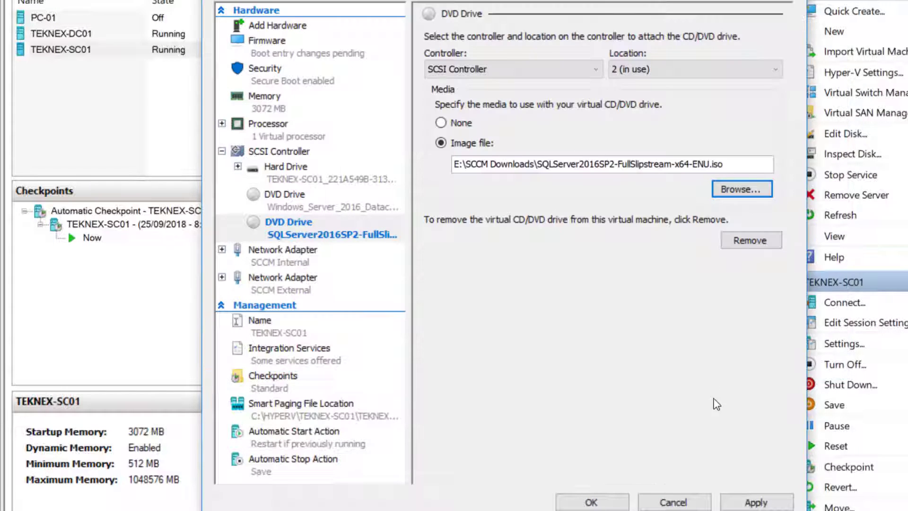
{"action": "left_click", "coordinate": [755, 499]}
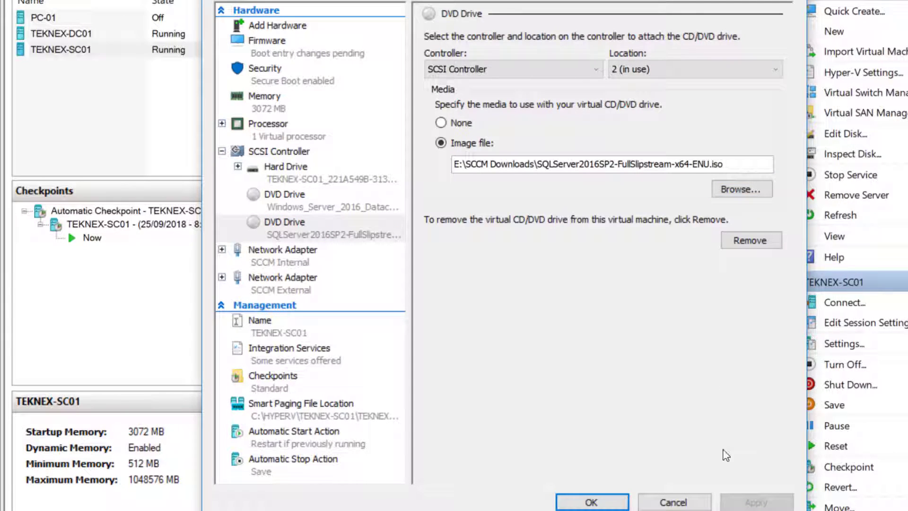
{"action": "left_click", "coordinate": [608, 507]}
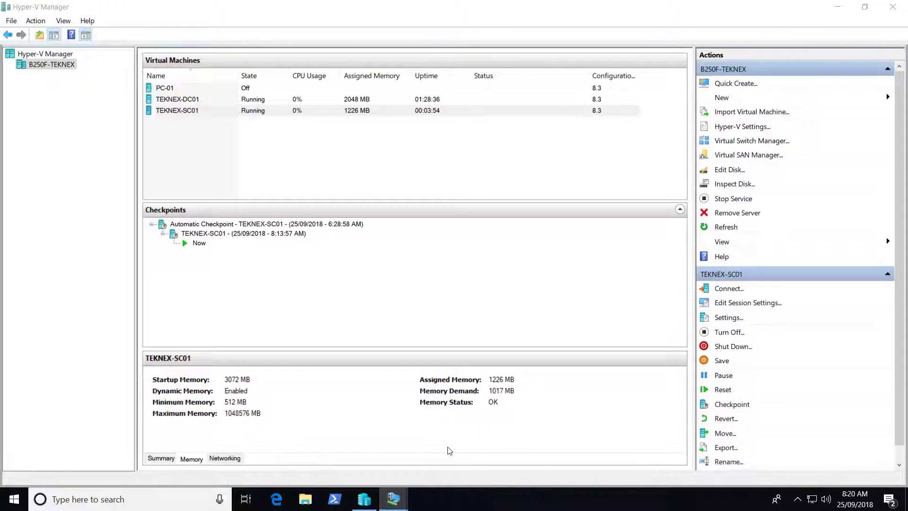
Switch to the TEKNEX-SC01 virtual machine and browse to DVD Drive (E:) SQL2016_x64_ENU in File Explorer
{"action": "mouse_move", "coordinate": [391, 492]}
{"action": "left_click", "coordinate": [461, 440]}
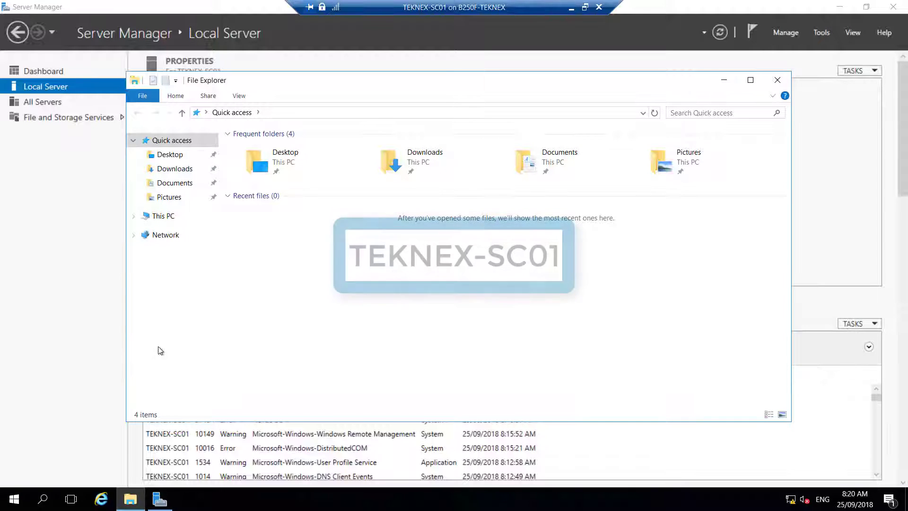
{"action": "left_click", "coordinate": [133, 217]}
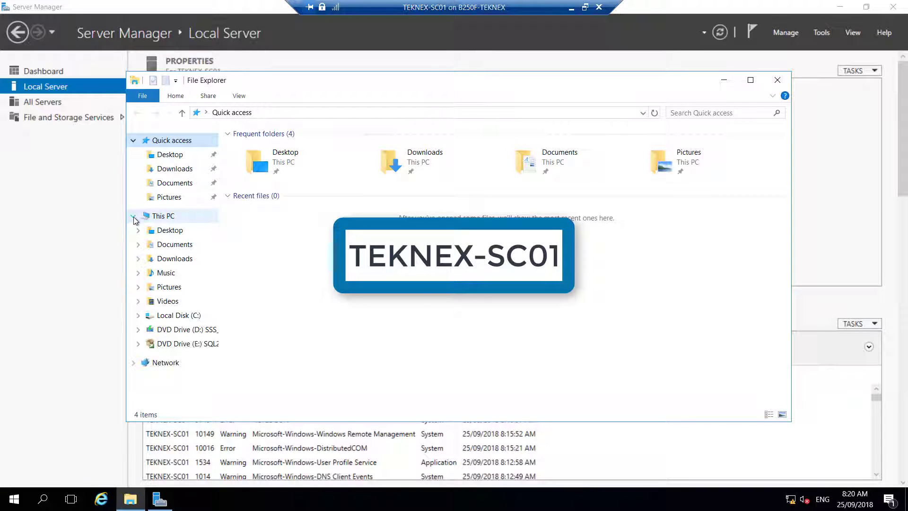
{"action": "left_click", "coordinate": [179, 344]}
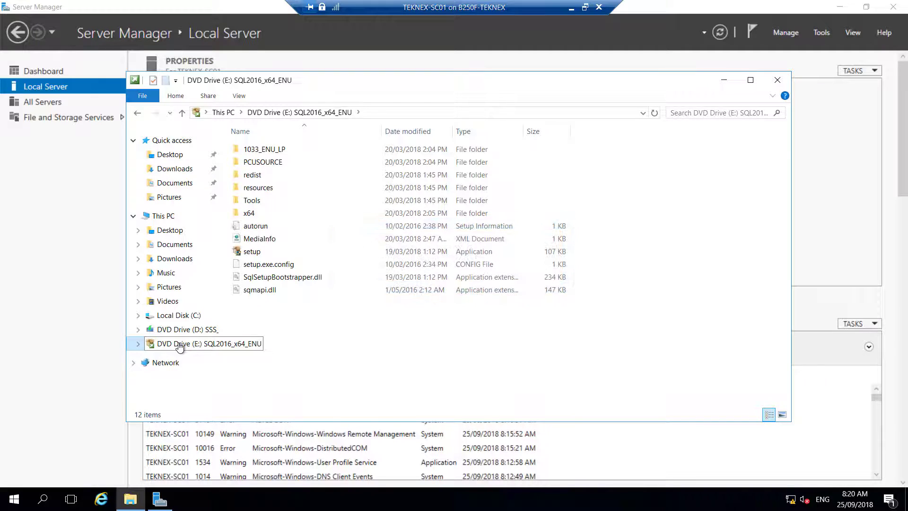
Run the SQL Server 2016 setup application from the DVD with elevation allowed, and minimize the File Explorer window
{"action": "left_click", "coordinate": [265, 253]}
{"action": "double_click", "coordinate": [266, 253]}
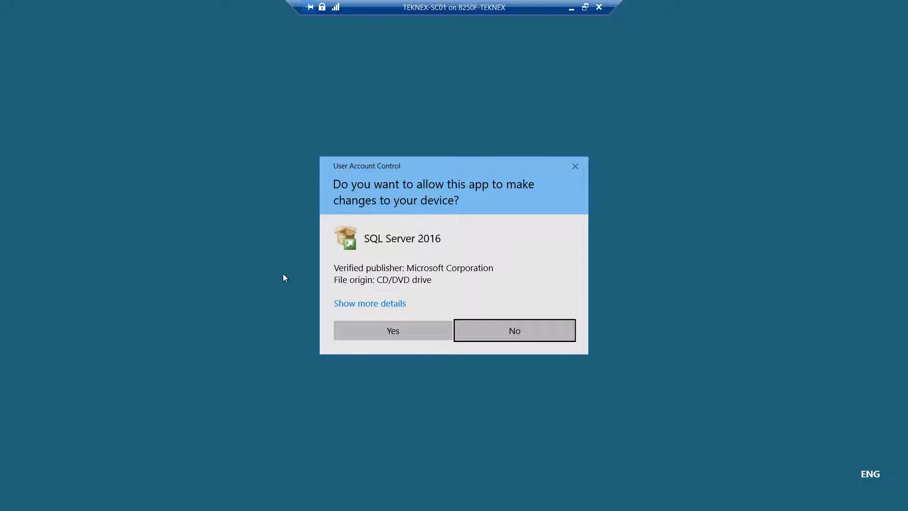
{"action": "left_click", "coordinate": [354, 335]}
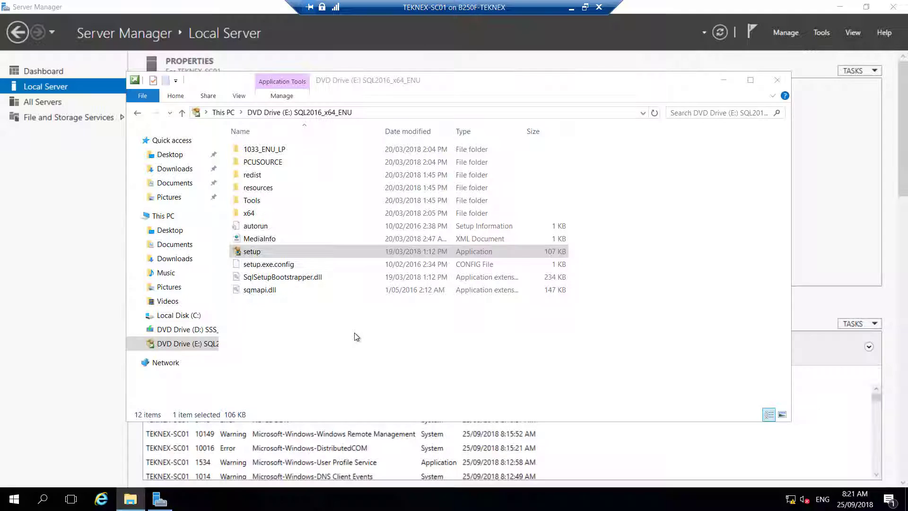
{"action": "left_click", "coordinate": [724, 79]}
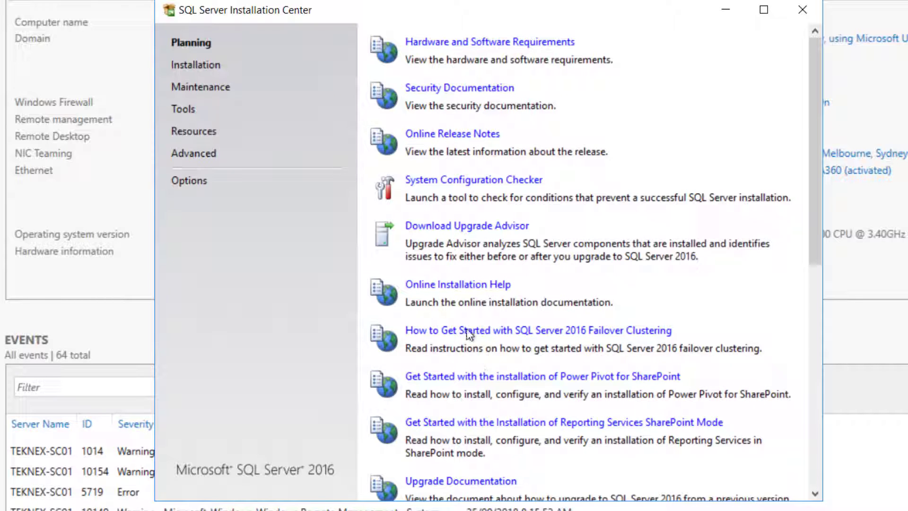
Launch a new SQL Server stand-alone installation and move the setup wizard so that it is fully in view
{"action": "left_click", "coordinate": [209, 67]}
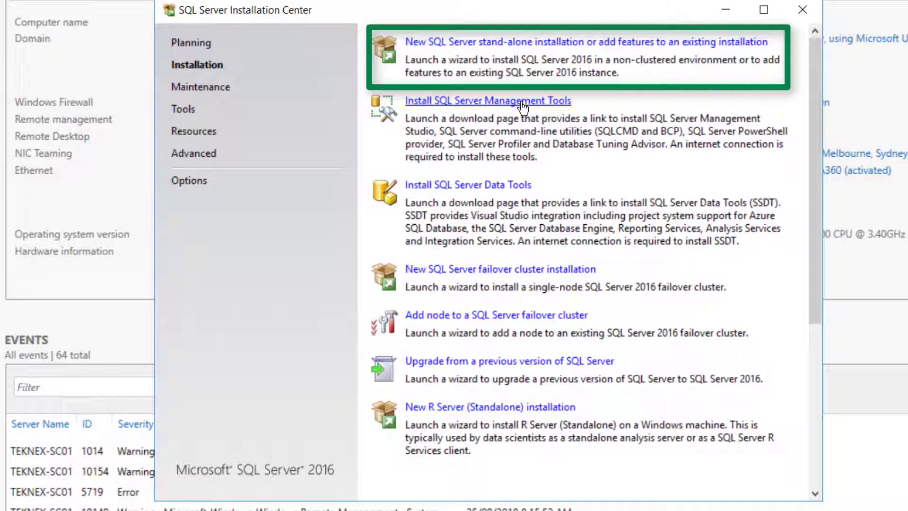
{"action": "left_click", "coordinate": [539, 42]}
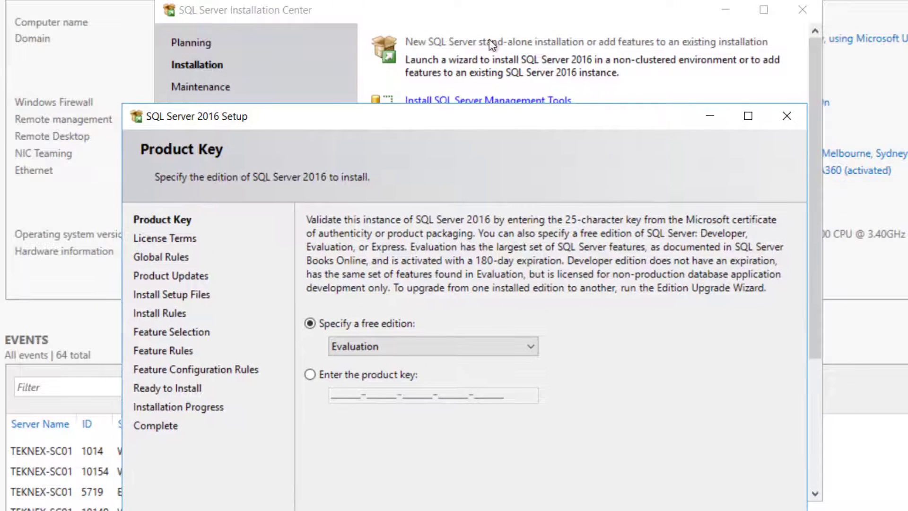
{"action": "left_click_drag", "start_coordinate": [478, 114], "coordinate": [519, 20]}
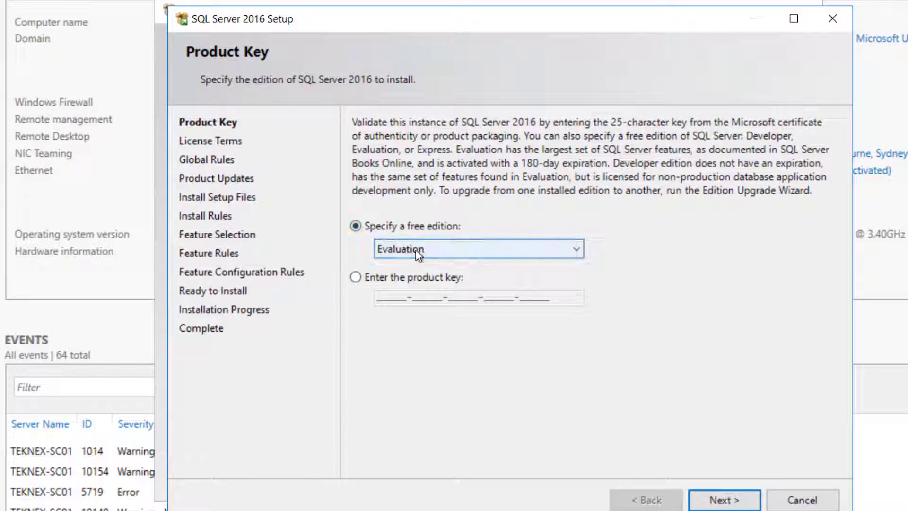
Choose the free Evaluation edition for the SQL Server installation and continue to the license terms
{"action": "left_click", "coordinate": [517, 252]}
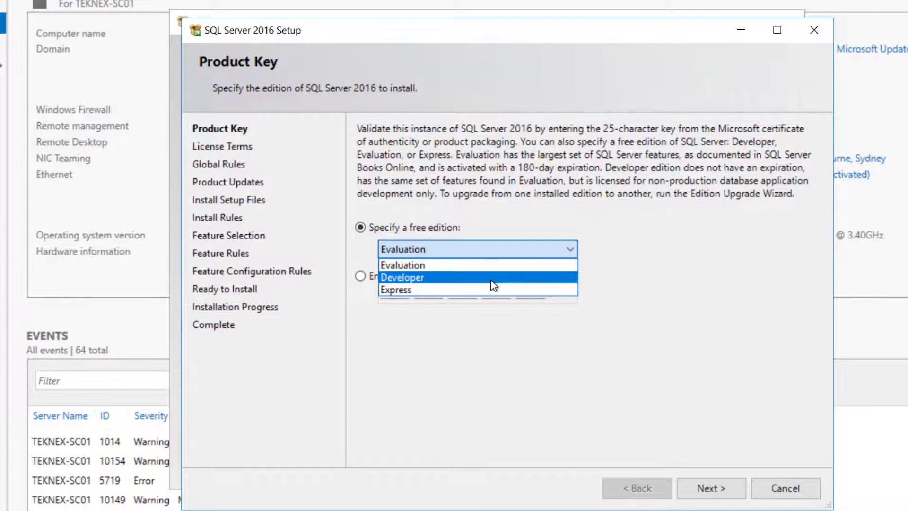
{"action": "left_click", "coordinate": [474, 264]}
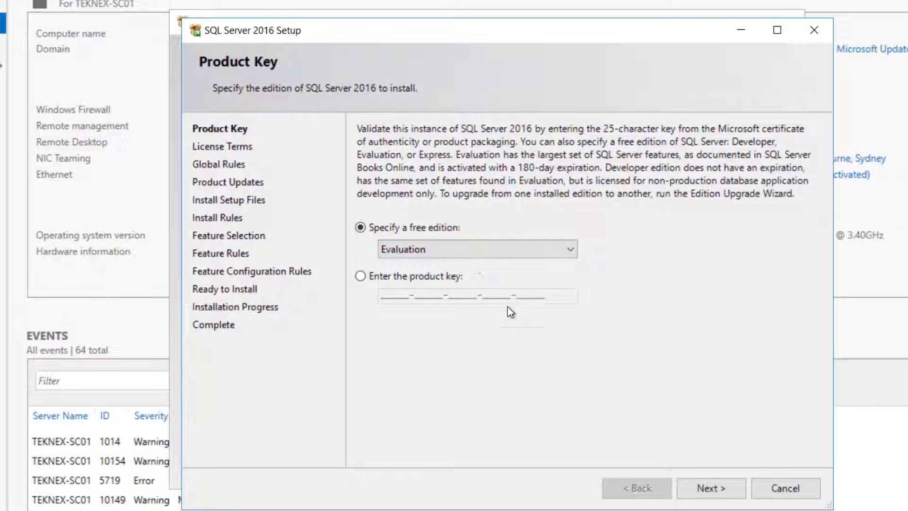
{"action": "left_click", "coordinate": [708, 487]}
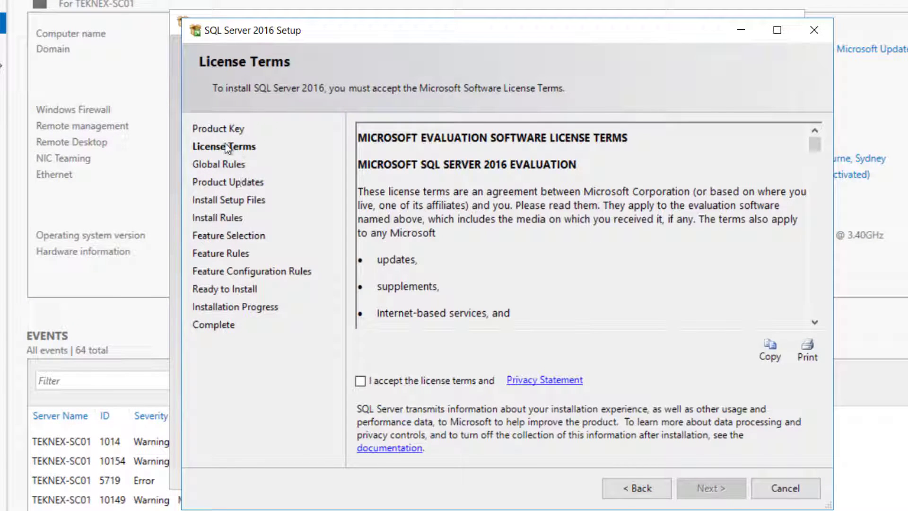
Accept the SQL Server license terms and skip the scan for product updates
{"action": "left_click", "coordinate": [371, 381]}
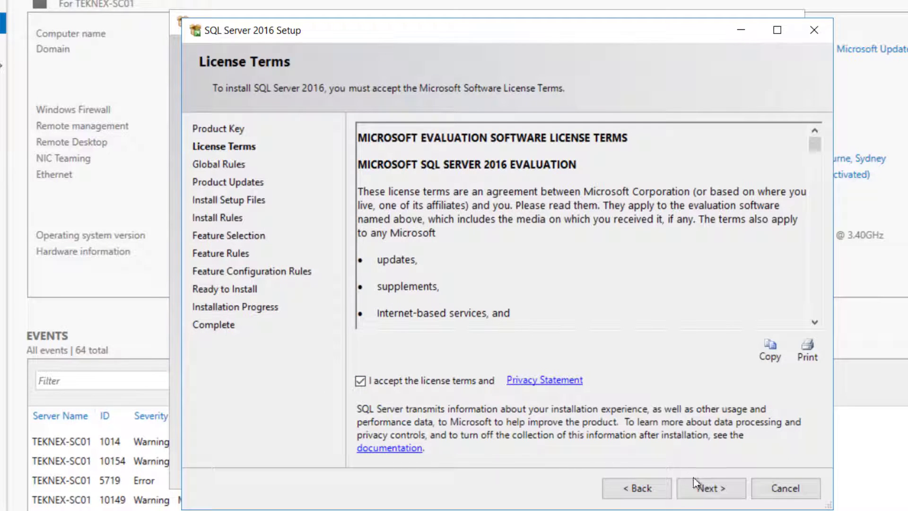
{"action": "left_click", "coordinate": [705, 486]}
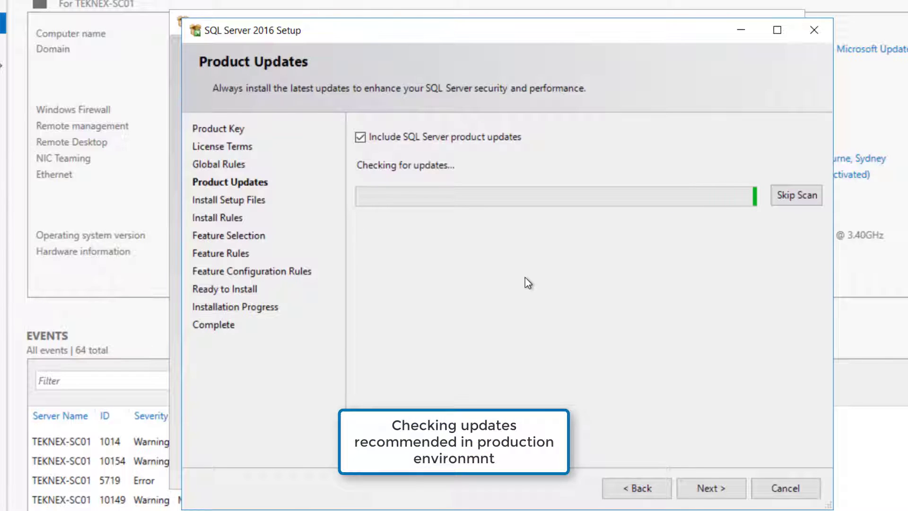
{"action": "left_click", "coordinate": [797, 195]}
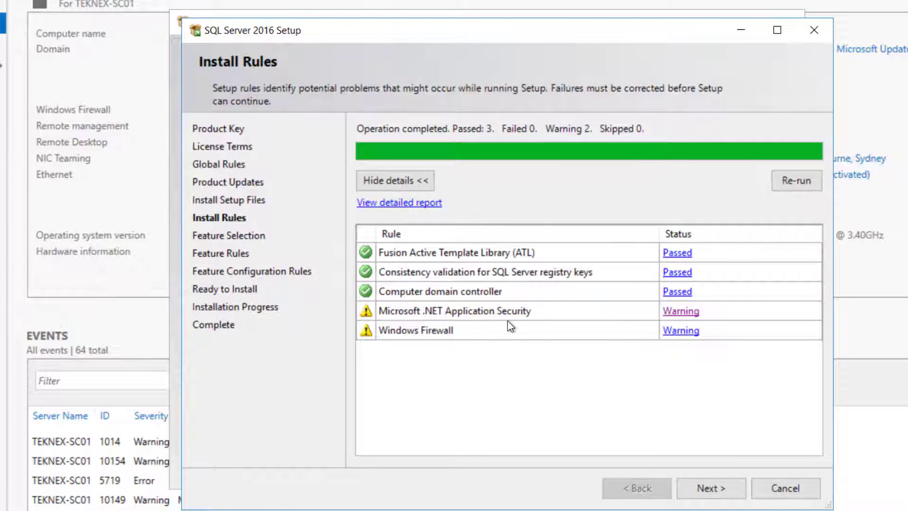
Read the Microsoft .NET Application Security rule warning, close it and continue to feature selection
{"action": "left_click", "coordinate": [684, 311]}
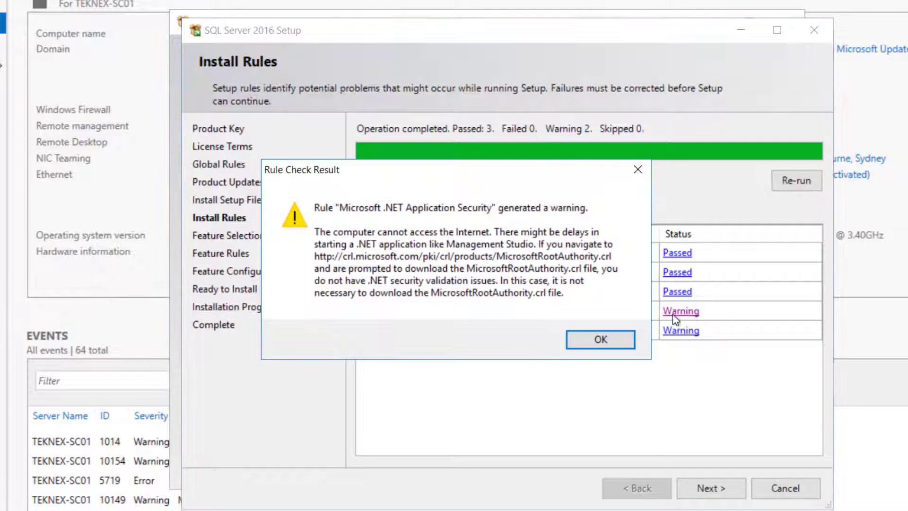
{"action": "left_click", "coordinate": [637, 169]}
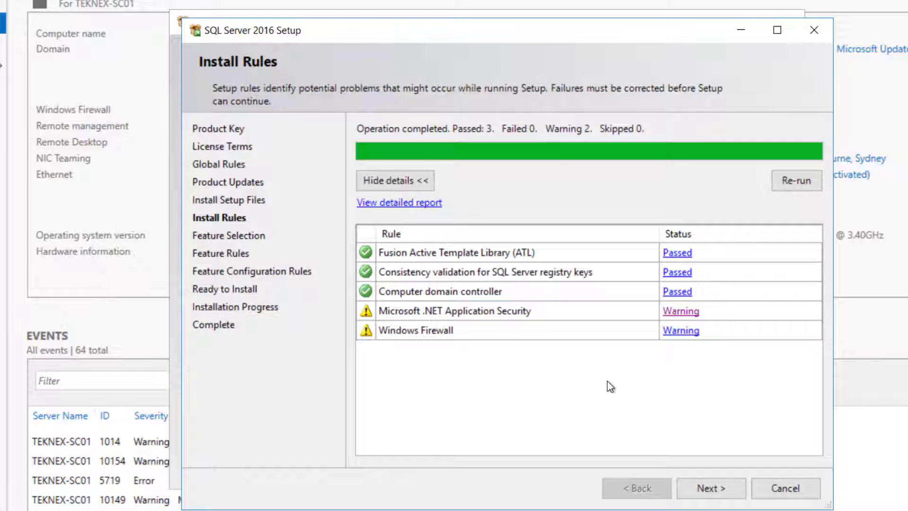
{"action": "left_click", "coordinate": [720, 490]}
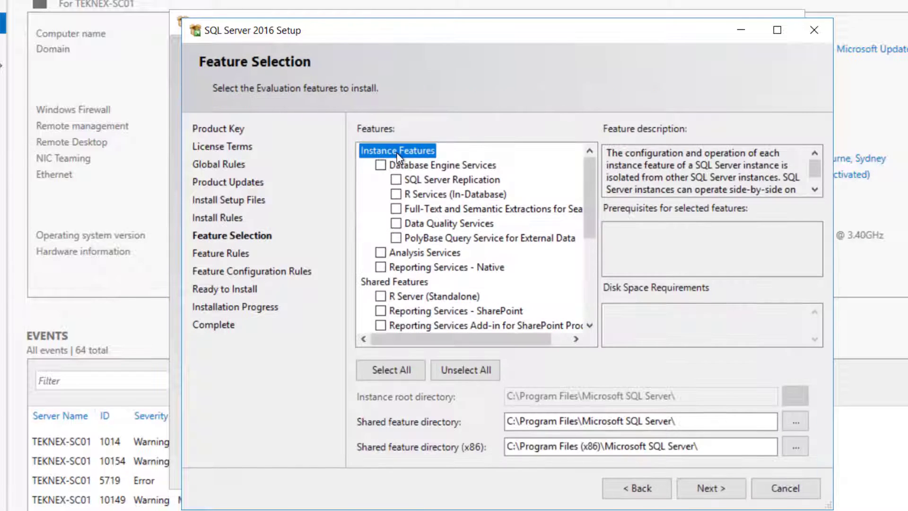
Select Database Engine Services, Full-Text and Semantic Extractions for Search, Analysis Services and Reporting Services - Native, keeping the default directories, and continue to instance configuration
{"action": "left_click", "coordinate": [380, 166]}
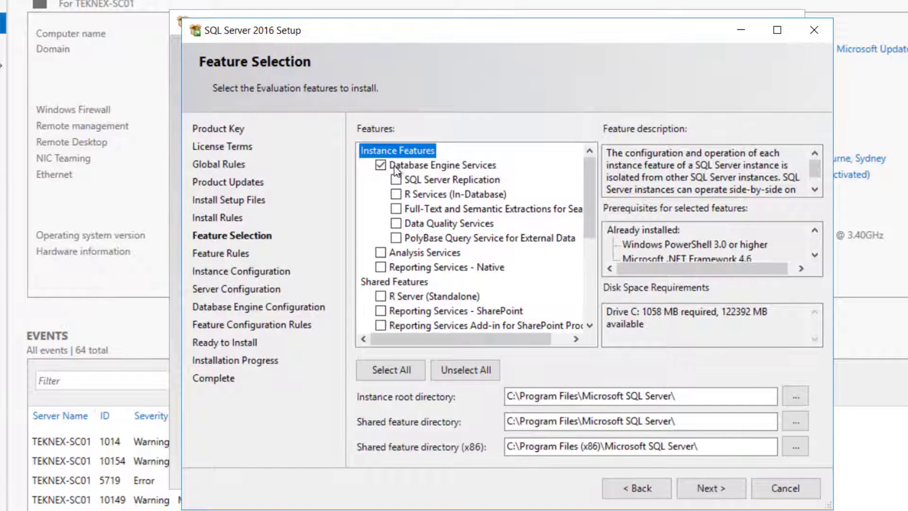
{"action": "left_click", "coordinate": [396, 209]}
{"action": "left_click", "coordinate": [381, 253]}
{"action": "left_click", "coordinate": [380, 267]}
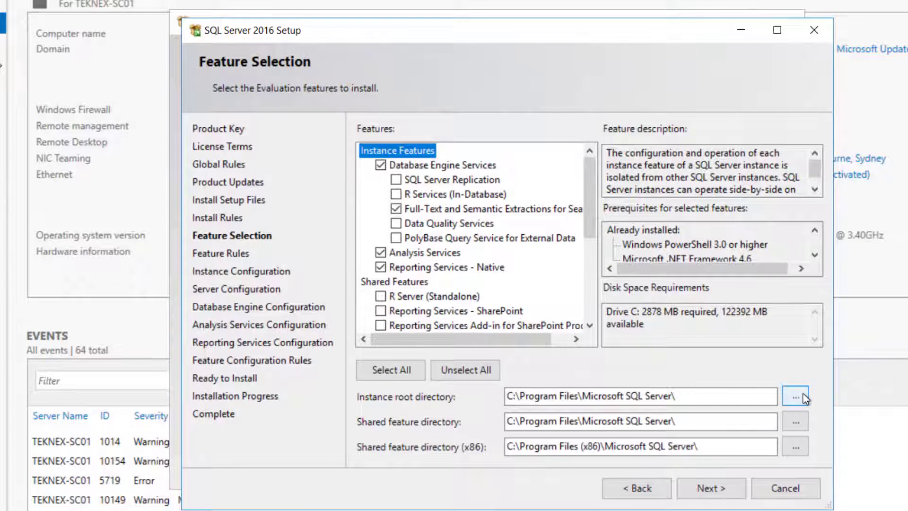
{"action": "left_click", "coordinate": [722, 483]}
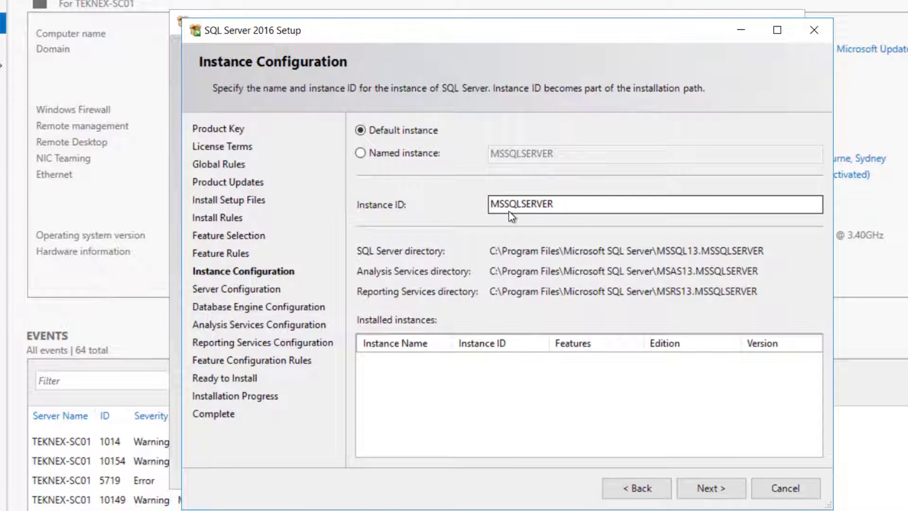
Keep the default instance with the instance ID MSSQLSERVER and continue to server configuration
{"action": "left_click_drag", "start_coordinate": [558, 205], "coordinate": [401, 159]}
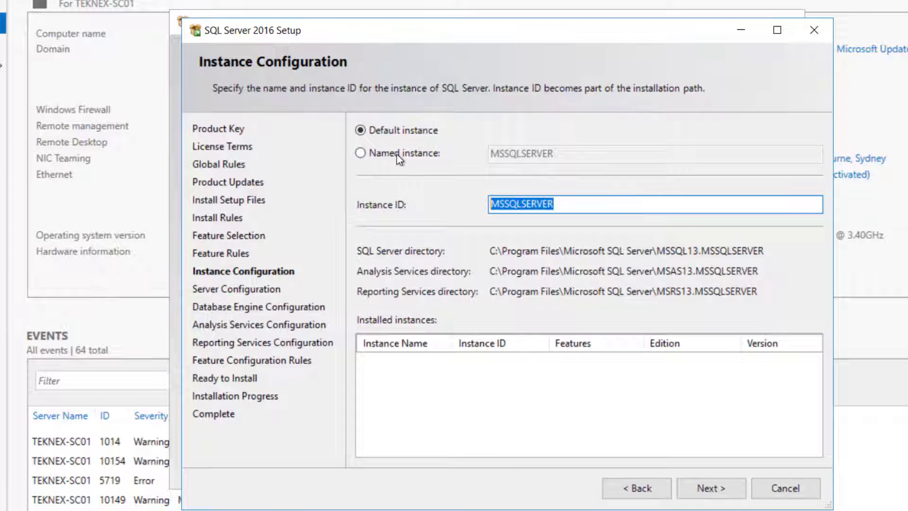
{"action": "left_click", "coordinate": [406, 155]}
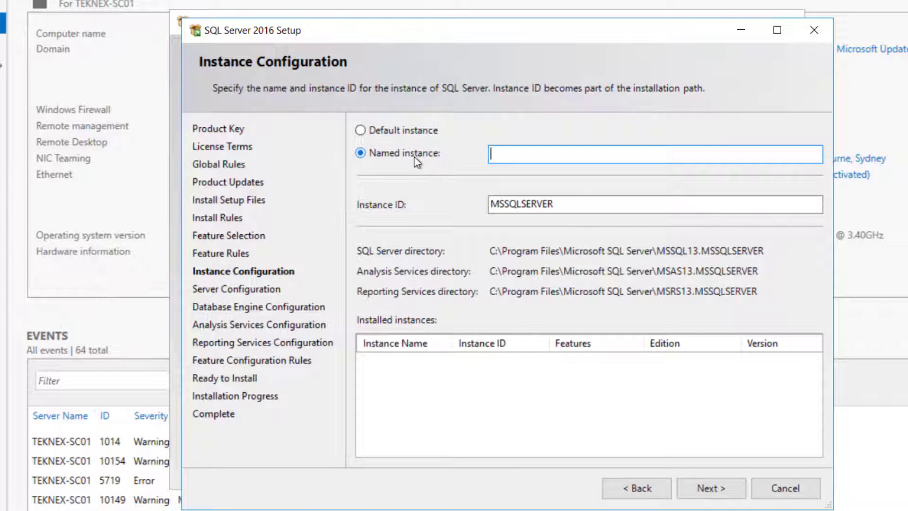
{"action": "left_click", "coordinate": [420, 132]}
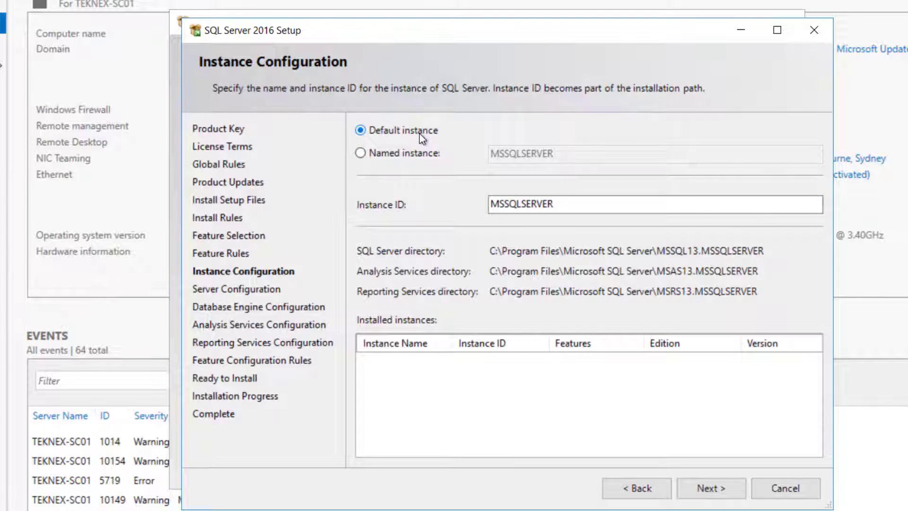
{"action": "left_click", "coordinate": [725, 487]}
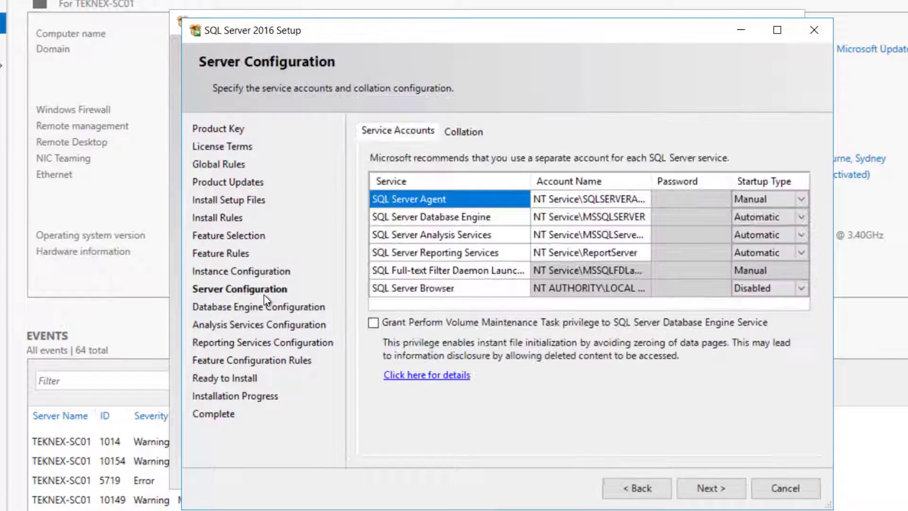
Set the startup type of the SQL Server Agent service to Automatic
{"action": "left_click", "coordinate": [807, 202]}
{"action": "left_click", "coordinate": [810, 203]}
{"action": "left_click", "coordinate": [776, 214]}
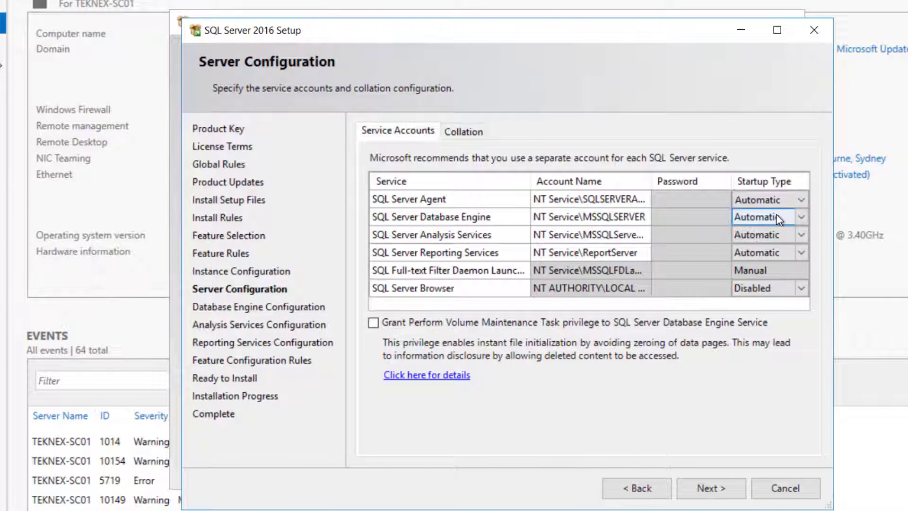
Look up the sccm account in the directory and assign it as the SQL Server Agent service account
{"action": "left_click", "coordinate": [614, 200]}
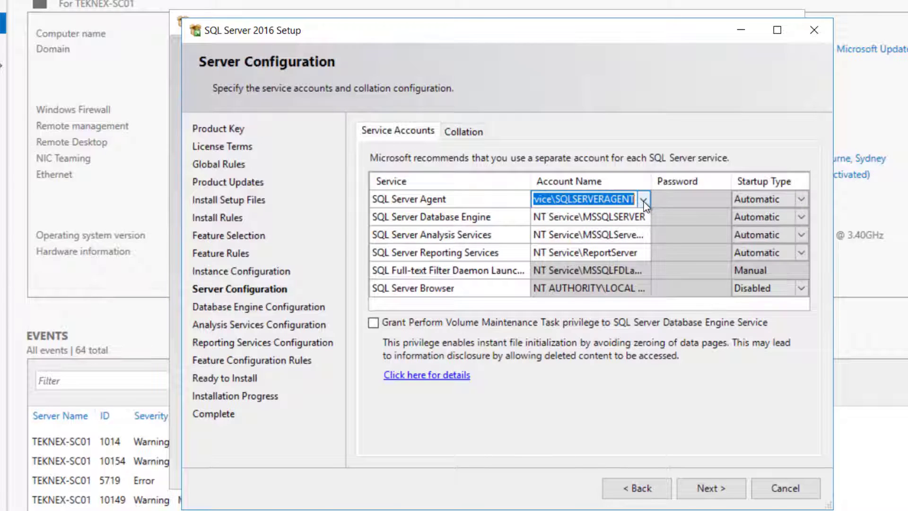
{"action": "left_click", "coordinate": [645, 200]}
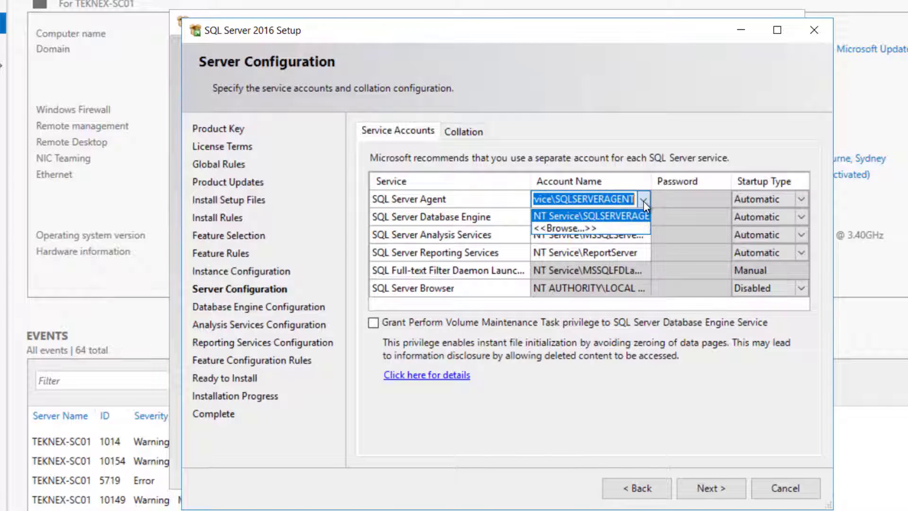
{"action": "left_click", "coordinate": [577, 225]}
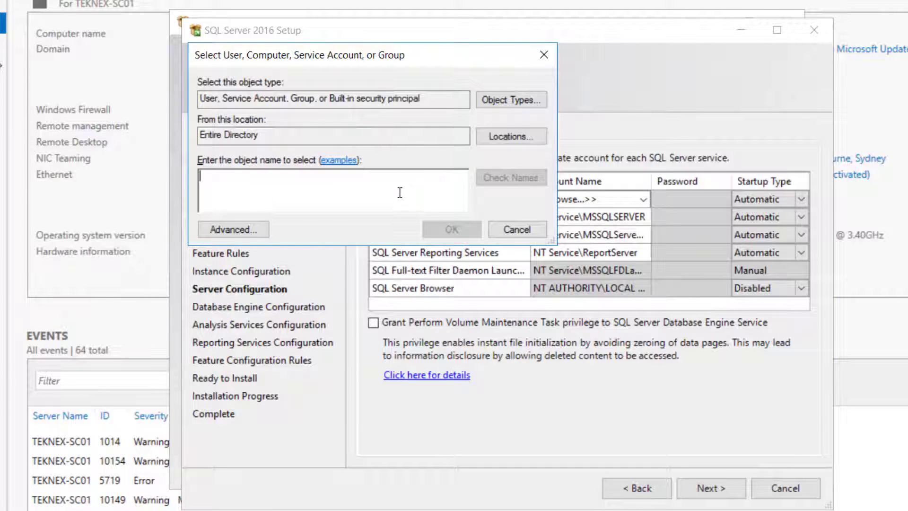
{"action": "type", "text": "sccm"}
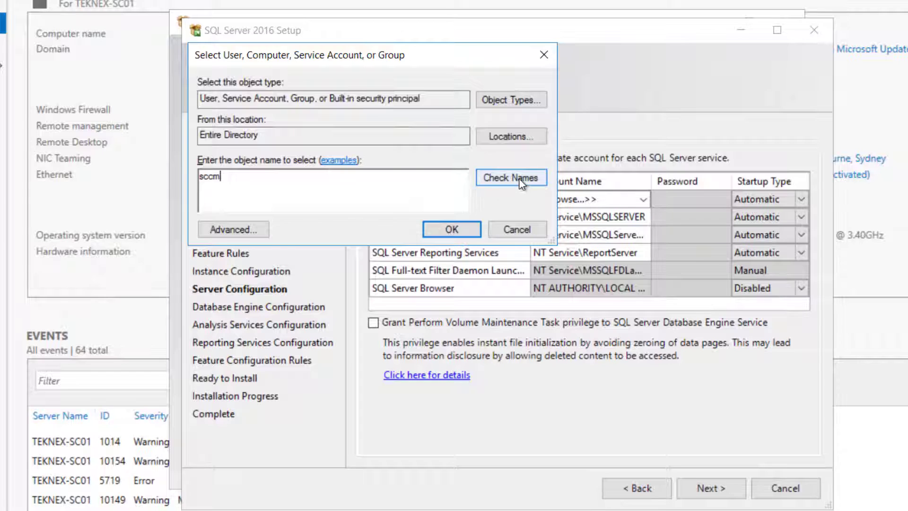
{"action": "left_click", "coordinate": [502, 178]}
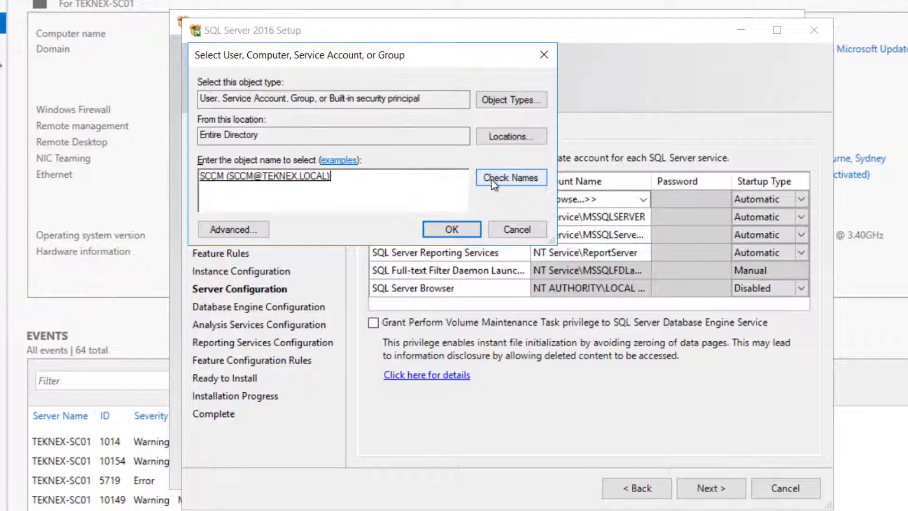
{"action": "double_click", "coordinate": [287, 177]}
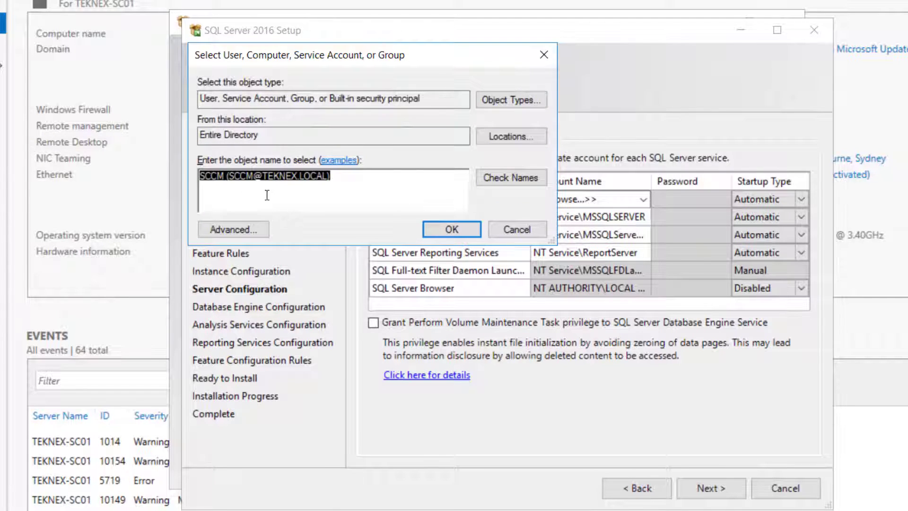
{"action": "left_click", "coordinate": [451, 230]}
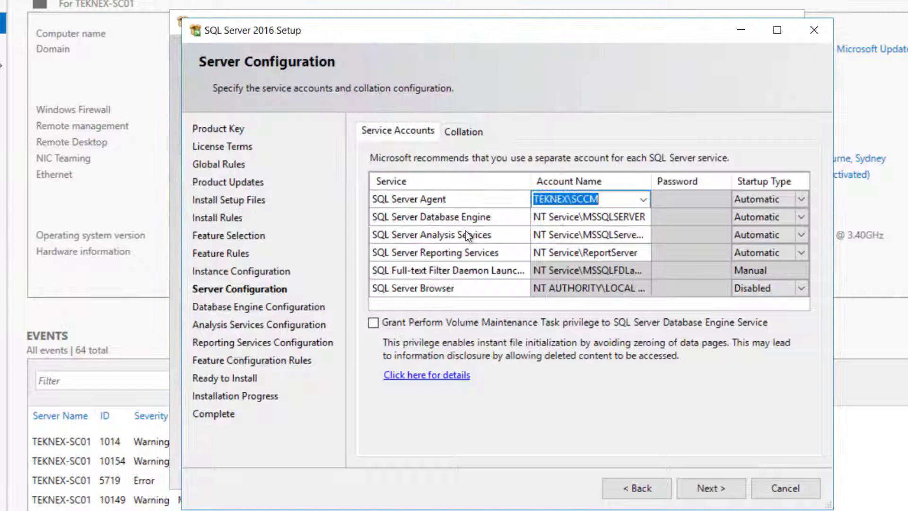
Copy TEKNEX\SCCM to the Database Engine, Analysis Services and Reporting Services accounts, and enter the account password for all four services
{"action": "right_click", "coordinate": [569, 196]}
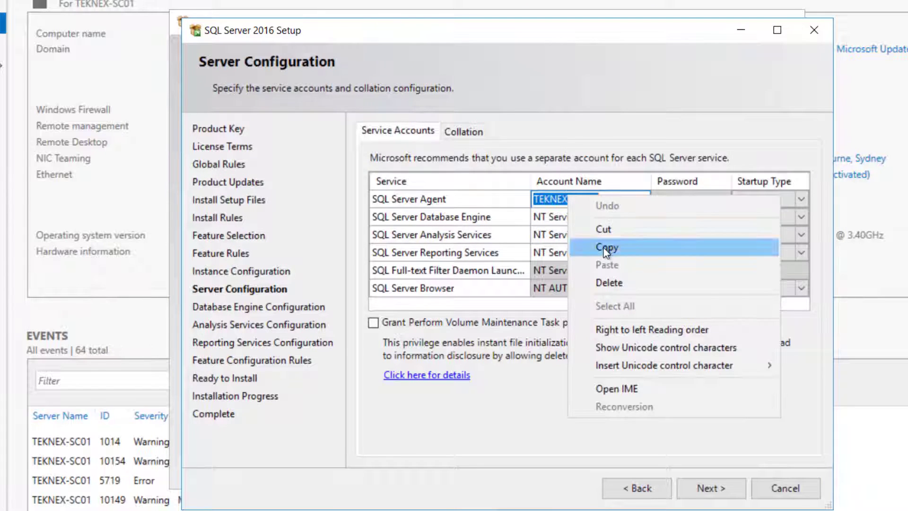
{"action": "left_click", "coordinate": [606, 251]}
{"action": "left_click", "coordinate": [586, 218]}
{"action": "right_click", "coordinate": [584, 221]}
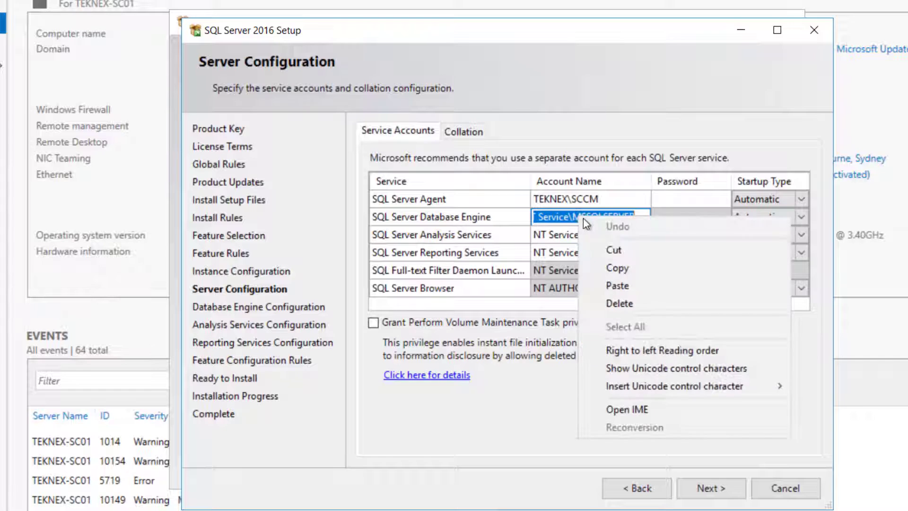
{"action": "left_click", "coordinate": [617, 285]}
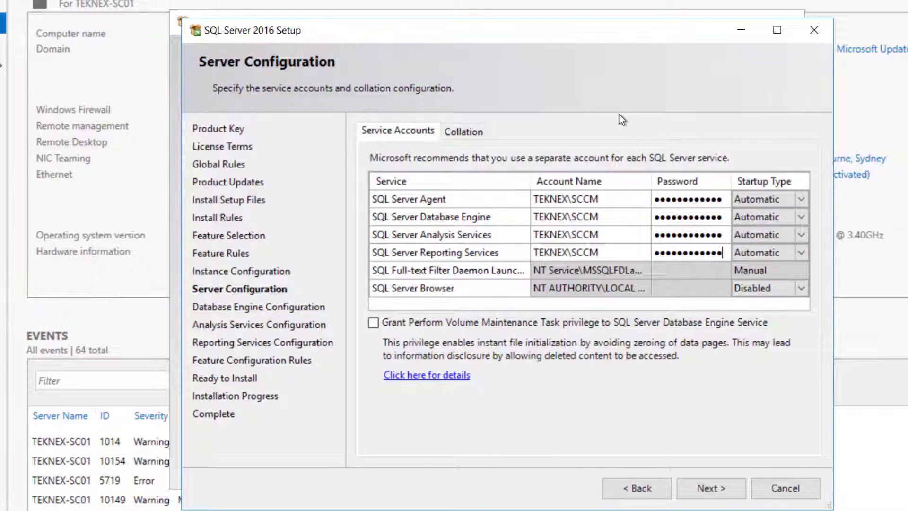
Set the Database Engine collation to the SQL collation SQL_Latin1_General_CP1_CI_AS and continue to Database Engine configuration
{"action": "left_click", "coordinate": [452, 132]}
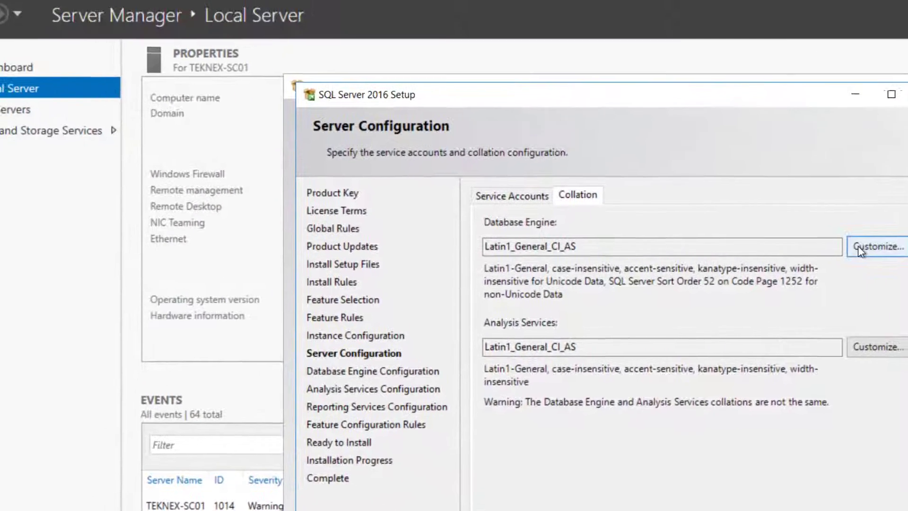
{"action": "left_click", "coordinate": [741, 184]}
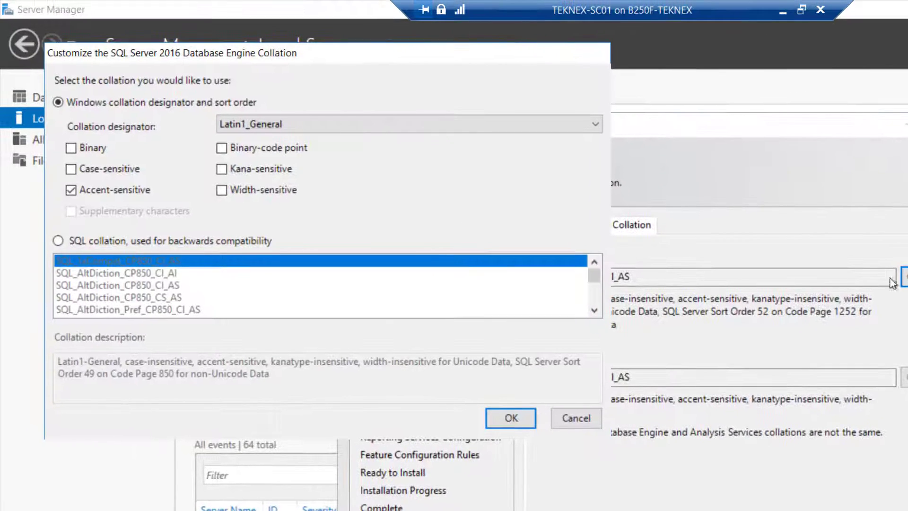
{"action": "left_click", "coordinate": [76, 241]}
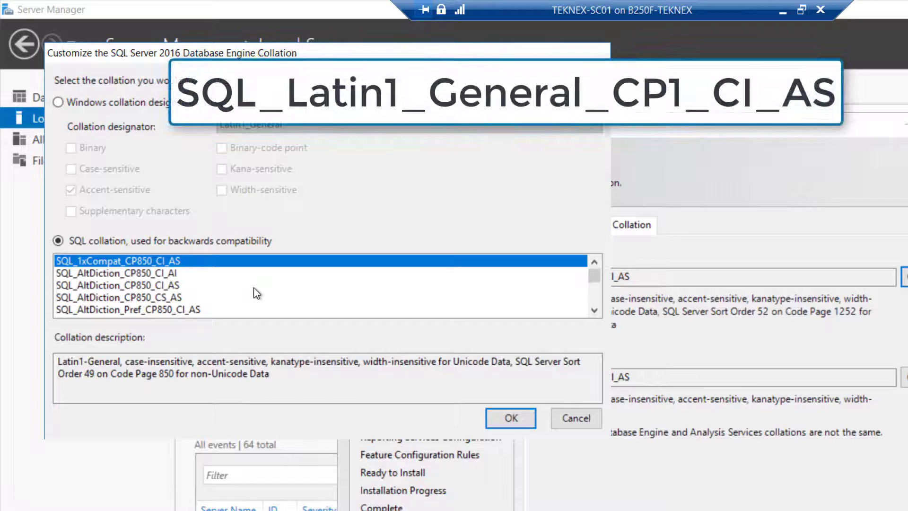
{"action": "scroll", "coordinate": [256, 291], "scroll_direction": "down", "scroll_amount": 1}
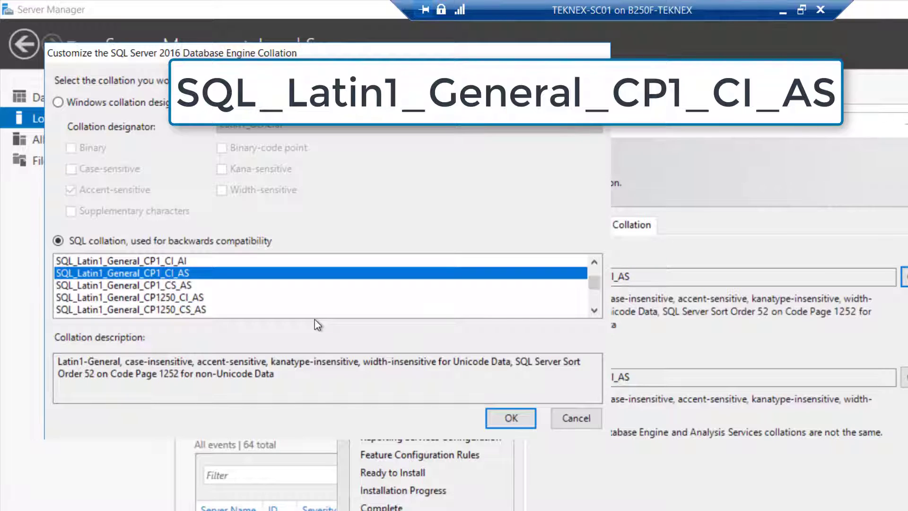
{"action": "left_click", "coordinate": [502, 420]}
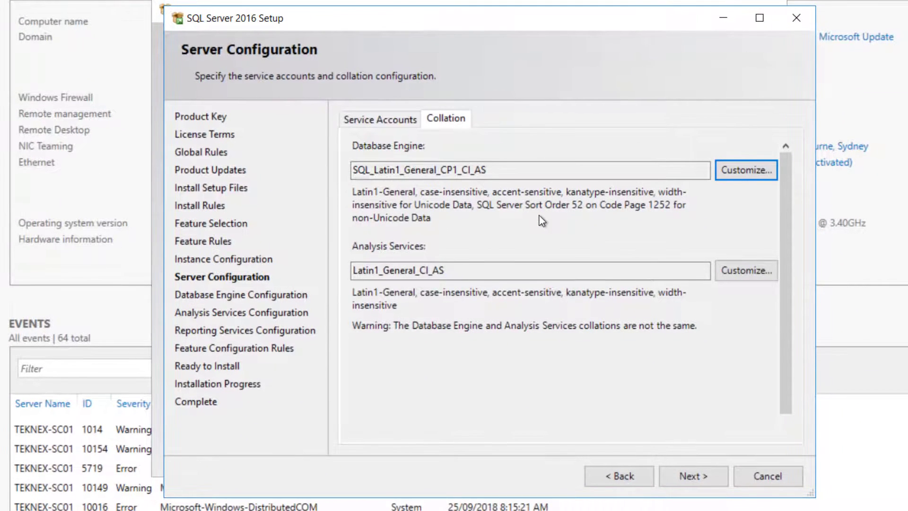
{"action": "left_click", "coordinate": [703, 474]}
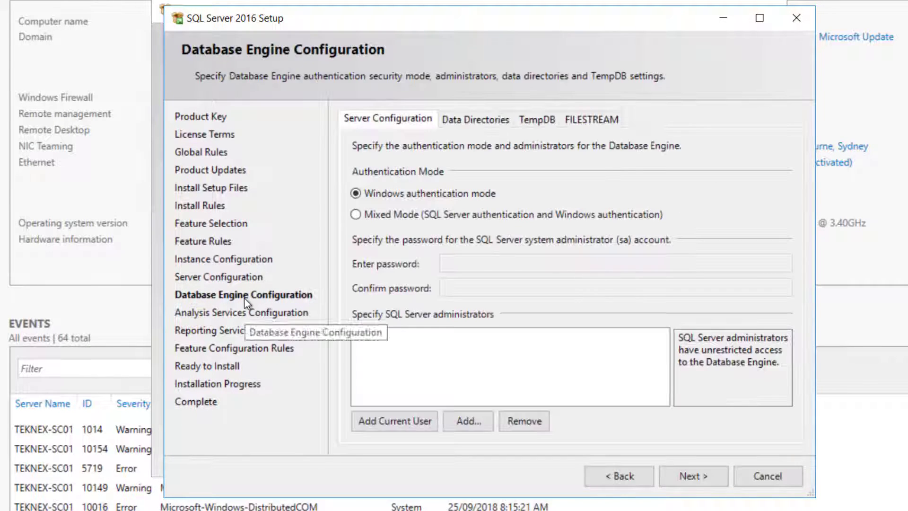
Keep Windows authentication mode, add the current user and the domain Administrator as SQL Server administrators, and continue
{"action": "left_click", "coordinate": [405, 420]}
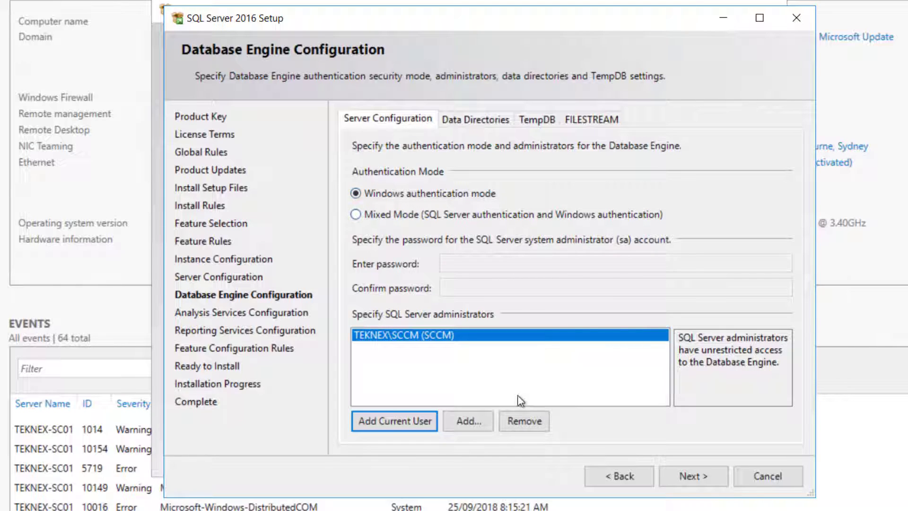
{"action": "left_click", "coordinate": [466, 420]}
{"action": "type", "text": "a"}
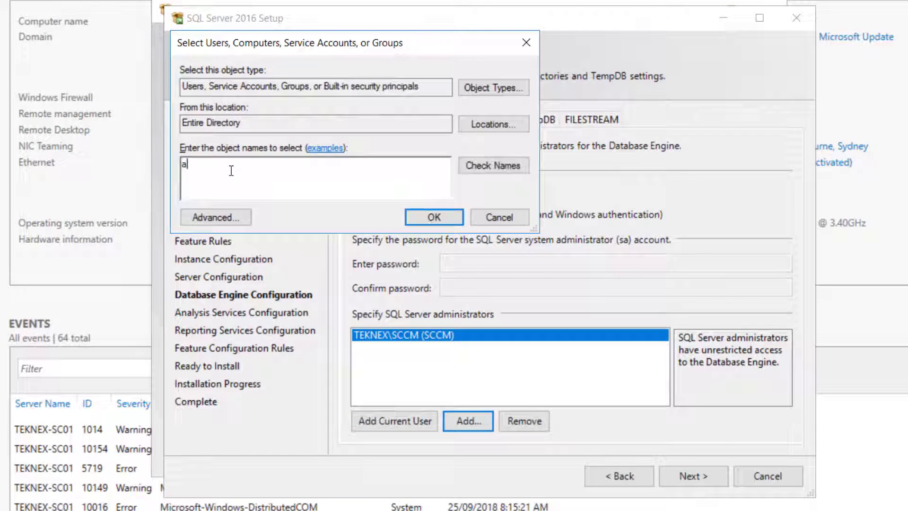
{"action": "type", "text": "dministrator"}
{"action": "left_click", "coordinate": [525, 168]}
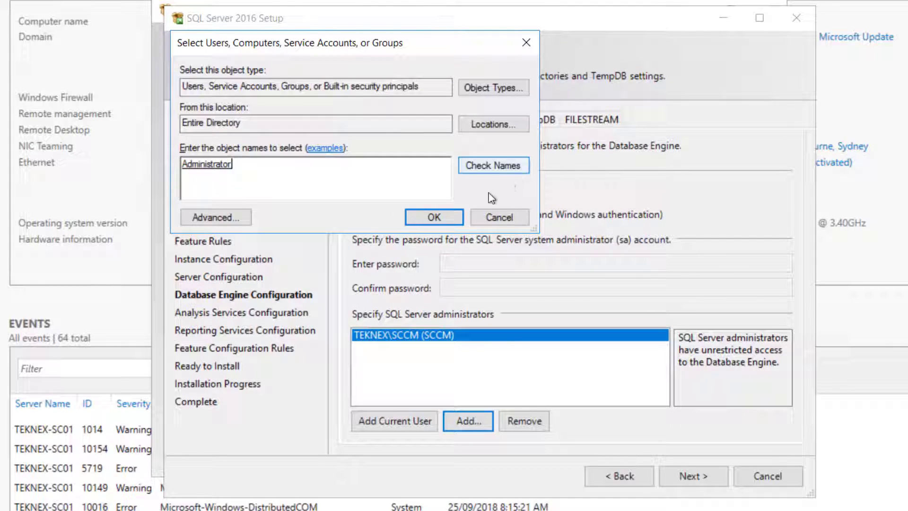
{"action": "left_click", "coordinate": [449, 216]}
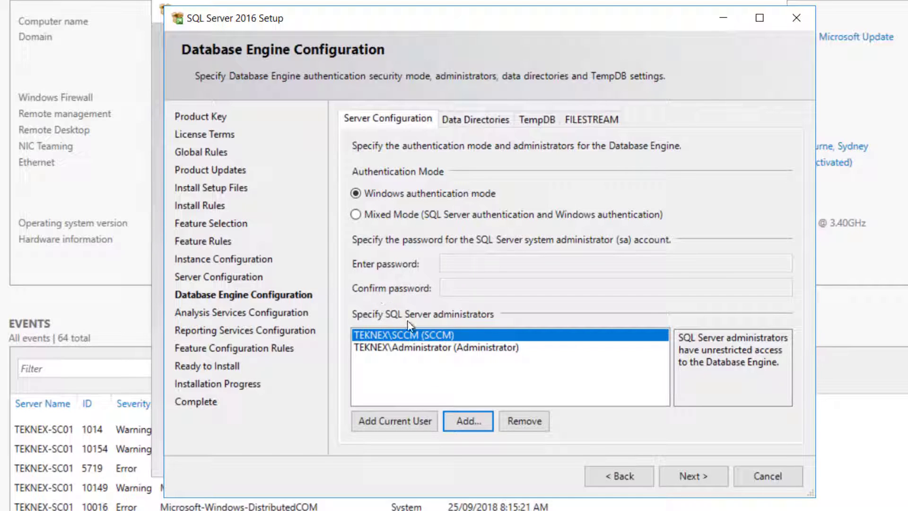
{"action": "left_click", "coordinate": [468, 421]}
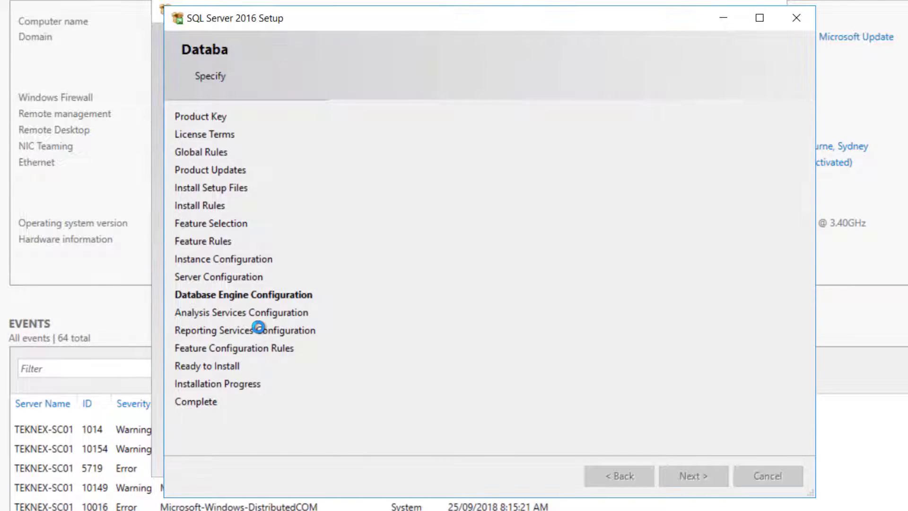
Add the current user and the administrator account as Analysis Services administrators
{"action": "left_click", "coordinate": [397, 425]}
{"action": "left_click", "coordinate": [467, 421]}
{"action": "type", "text": "administrator"}
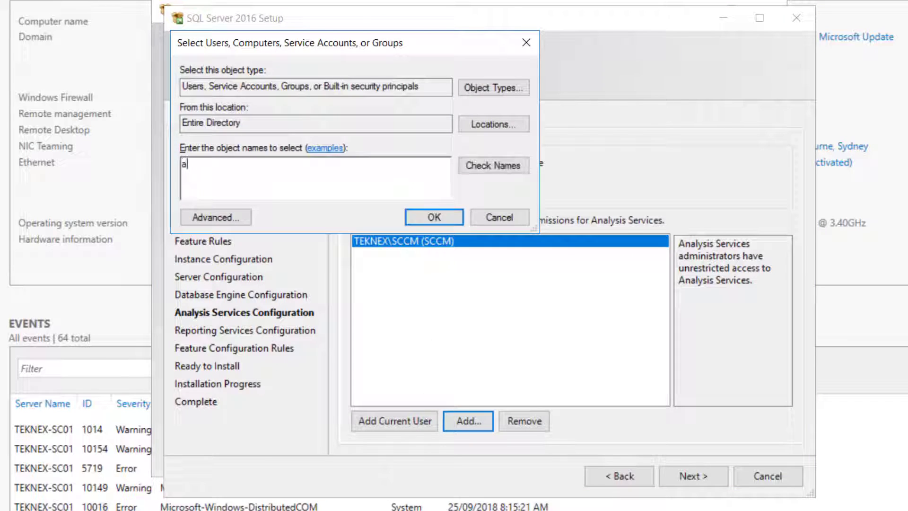
{"action": "left_click", "coordinate": [434, 217]}
Keep the Install and configure option for Reporting Services native mode and proceed to the installation summary
{"action": "left_click", "coordinate": [692, 473]}
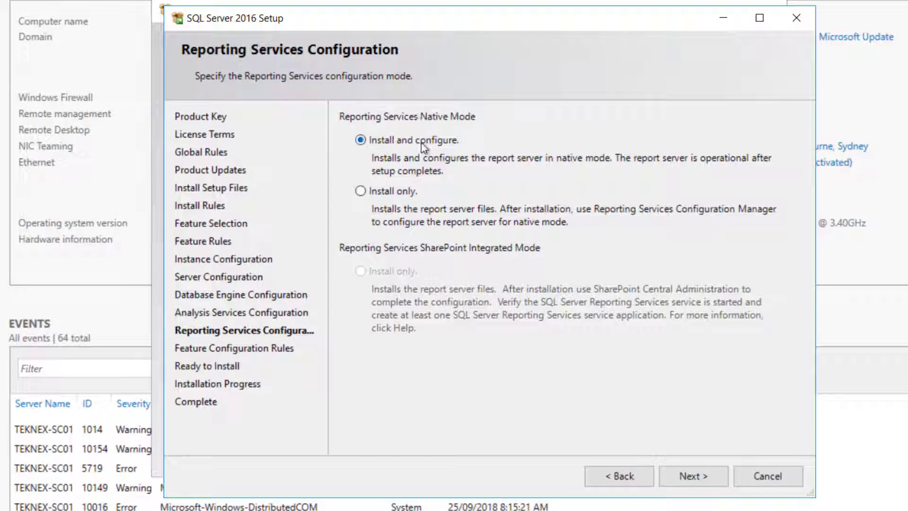
{"action": "left_click", "coordinate": [713, 477]}
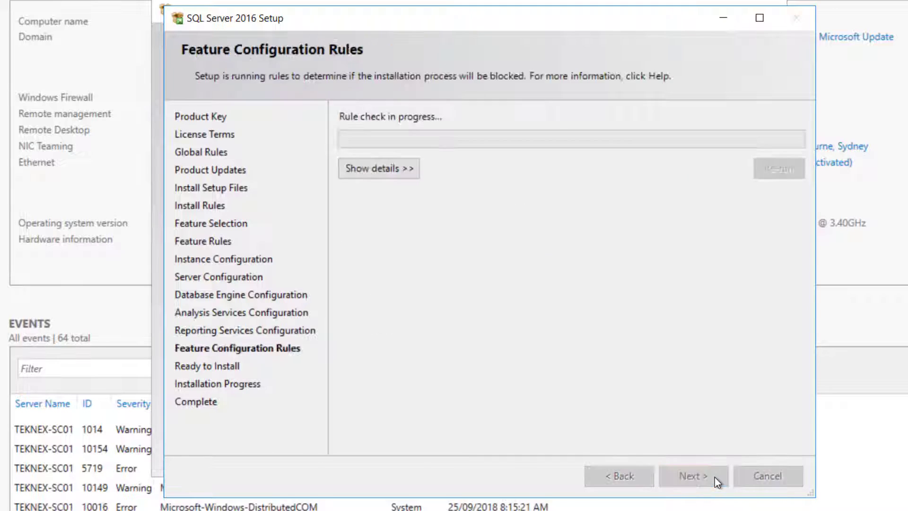
{"action": "left_click", "coordinate": [663, 471]}
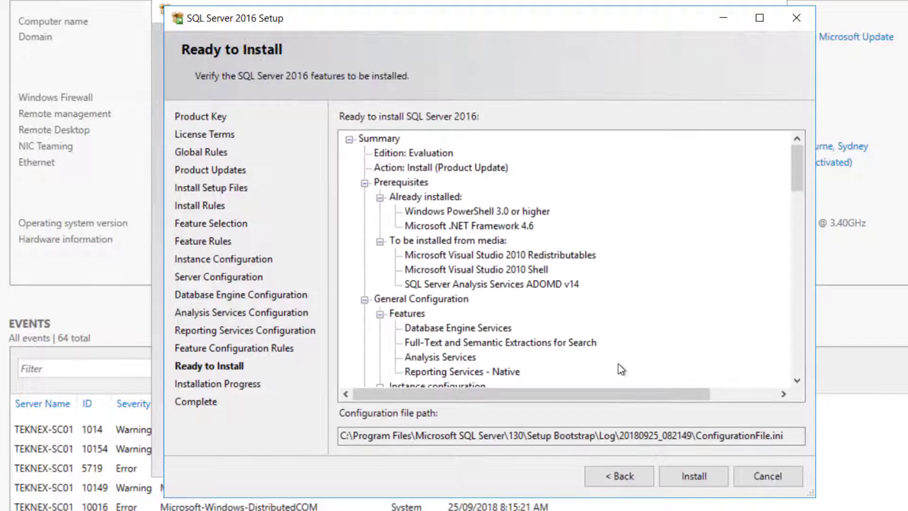
Review the installation summary and the configuration file path, and start the SQL Server installation
{"action": "scroll", "coordinate": [621, 305], "scroll_direction": "down", "scroll_amount": 1}
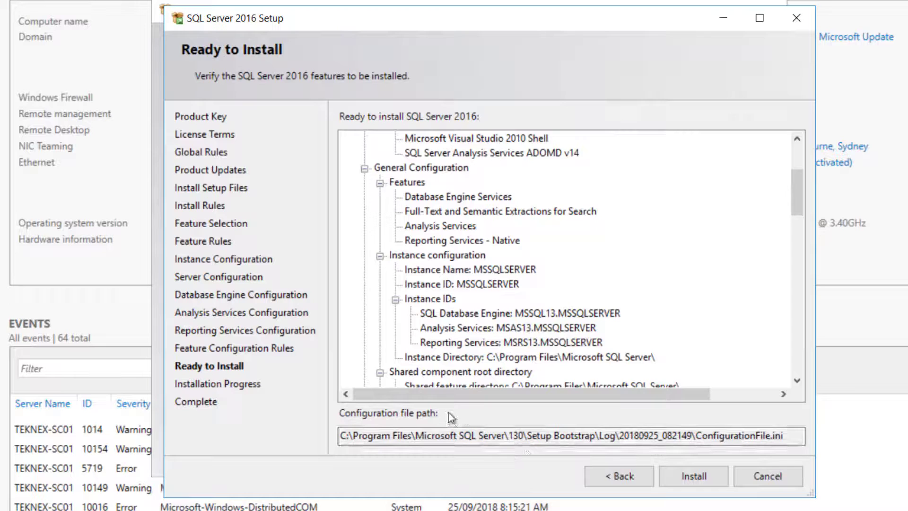
{"action": "left_click", "coordinate": [782, 436]}
{"action": "left_click_drag", "start_coordinate": [695, 431], "coordinate": [281, 420]}
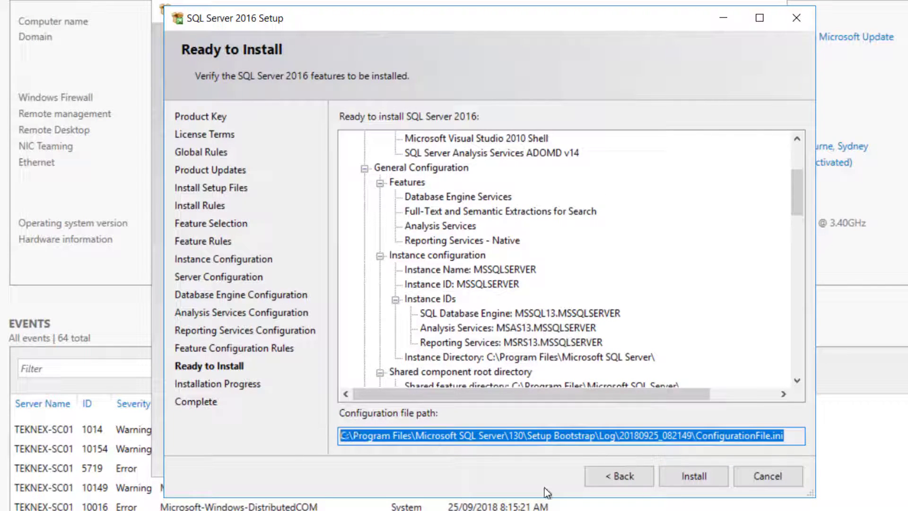
{"action": "left_click", "coordinate": [708, 478]}
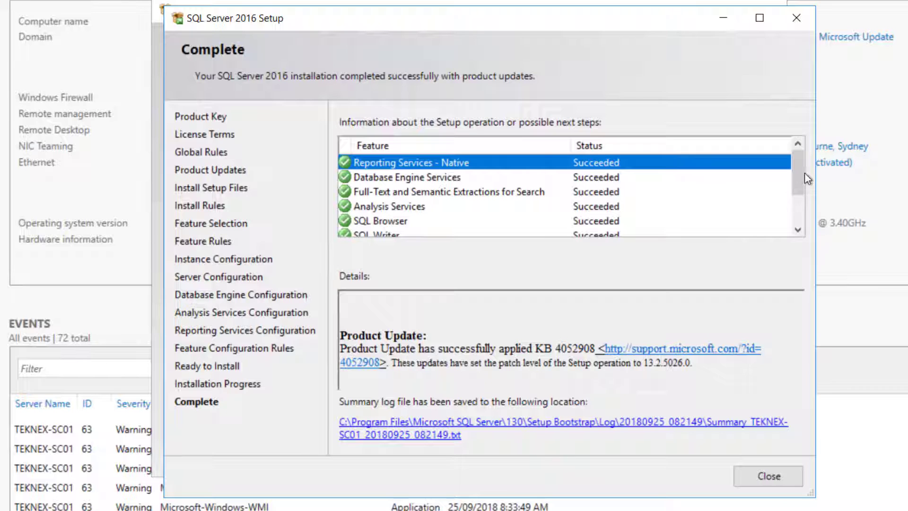
Check the installation status of each feature, close the setup wizard and minimize Server Manager
{"action": "left_click_drag", "start_coordinate": [796, 180], "coordinate": [797, 208]}
{"action": "left_click", "coordinate": [768, 476]}
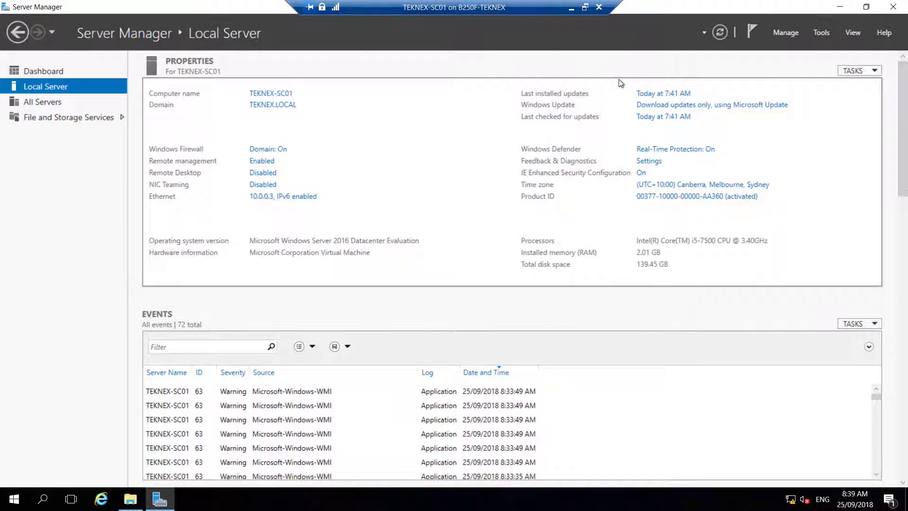
{"action": "left_click", "coordinate": [840, 7]}
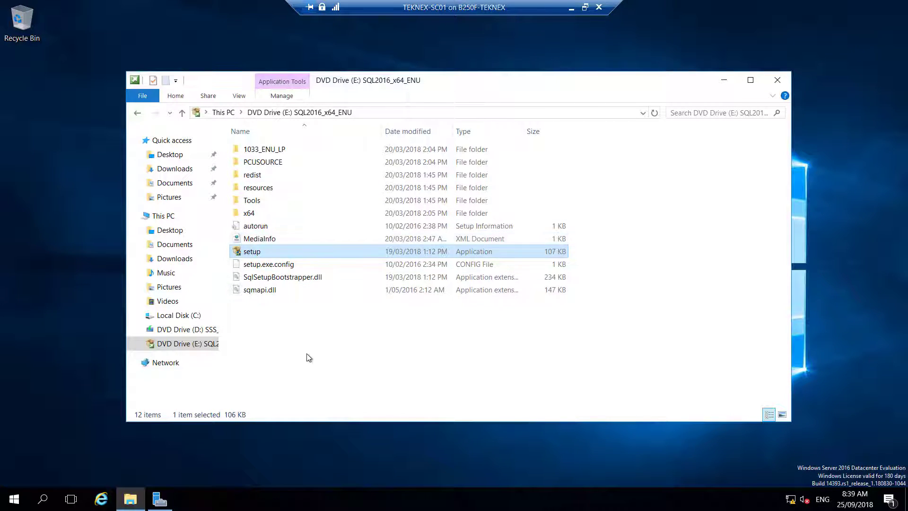
Copy the SSMS-Setup-ENU installer from the sccm downloads network folder to the desktop and minimize the folder windows
{"action": "left_click", "coordinate": [724, 80]}
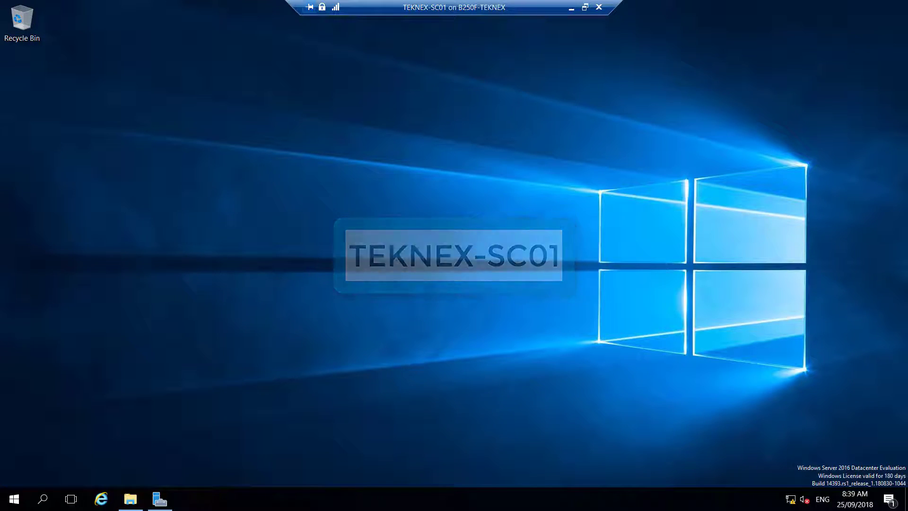
{"action": "left_click", "coordinate": [130, 499]}
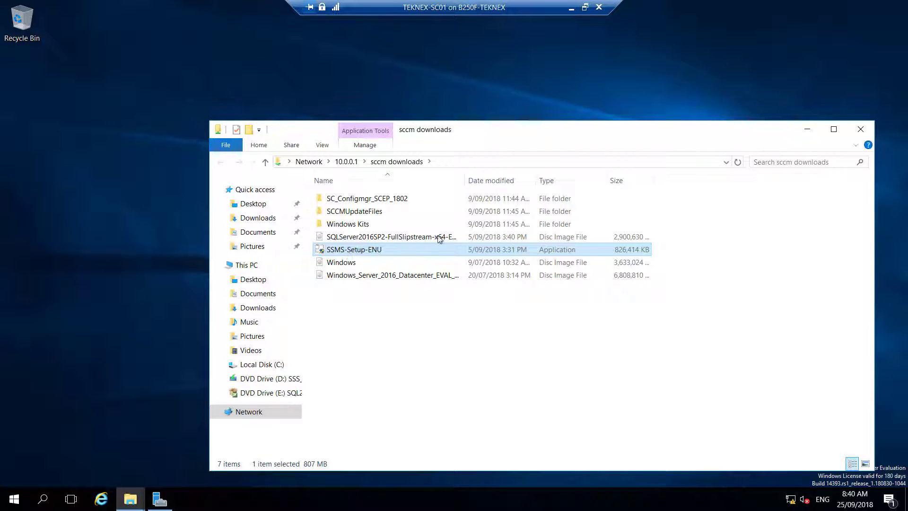
{"action": "key", "text": "F2"}
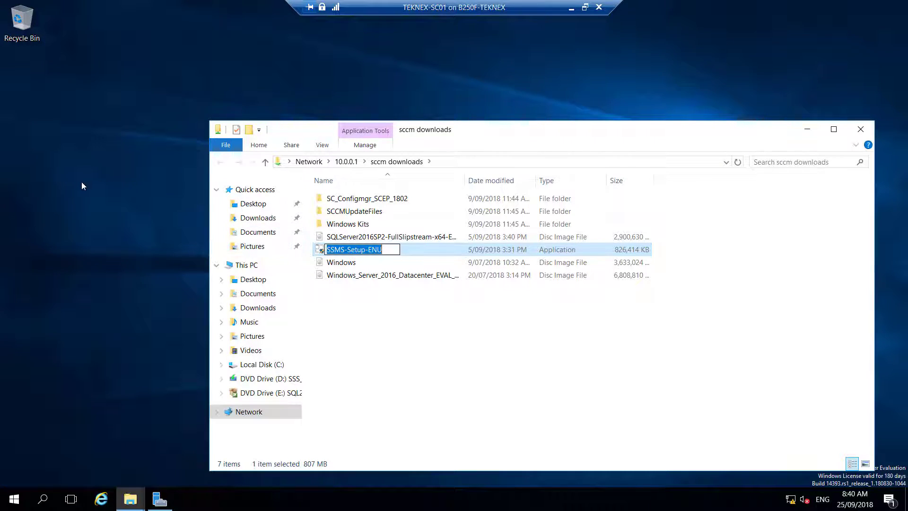
{"action": "key", "text": "Escape"}
{"action": "right_click", "coordinate": [427, 250]}
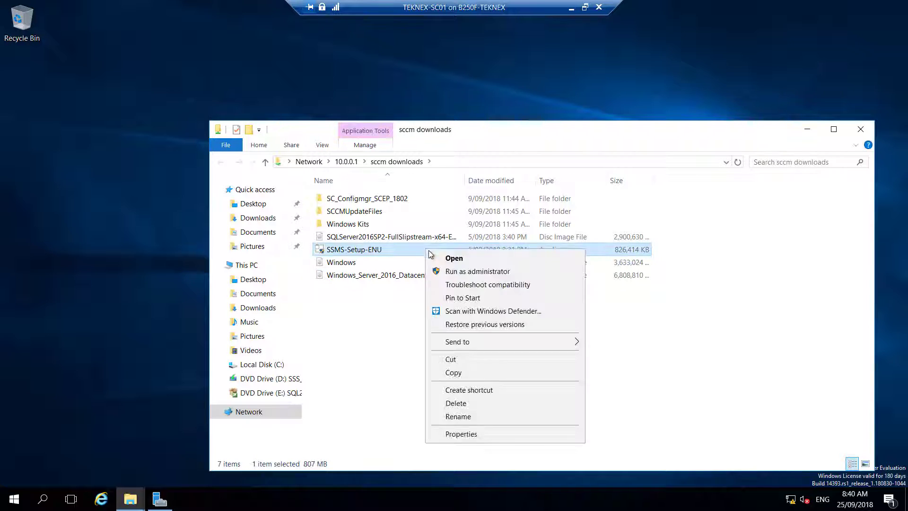
{"action": "left_click", "coordinate": [472, 372]}
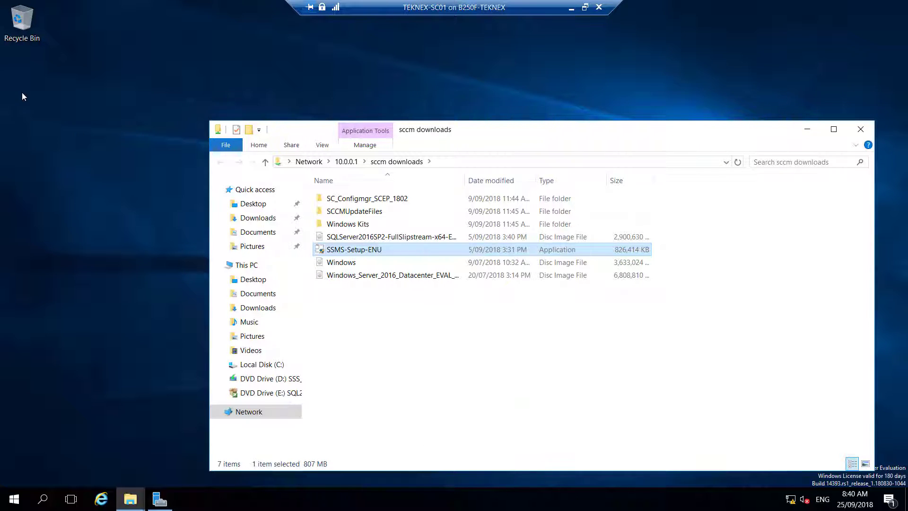
{"action": "right_click", "coordinate": [22, 93]}
{"action": "left_click", "coordinate": [66, 145]}
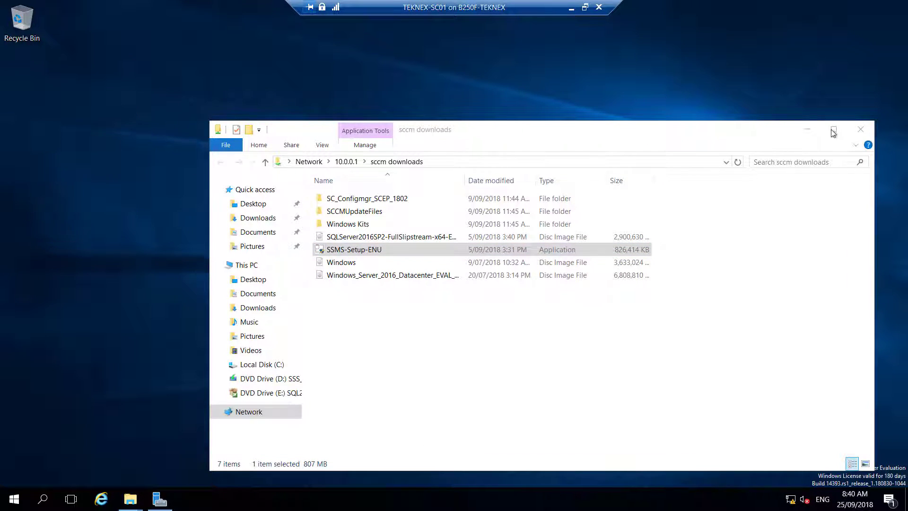
{"action": "left_click", "coordinate": [813, 134]}
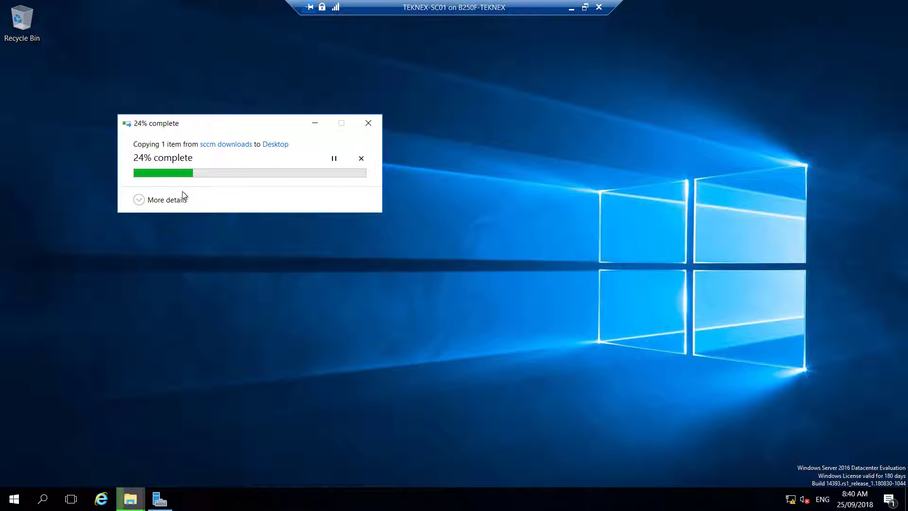
{"action": "left_click", "coordinate": [156, 200]}
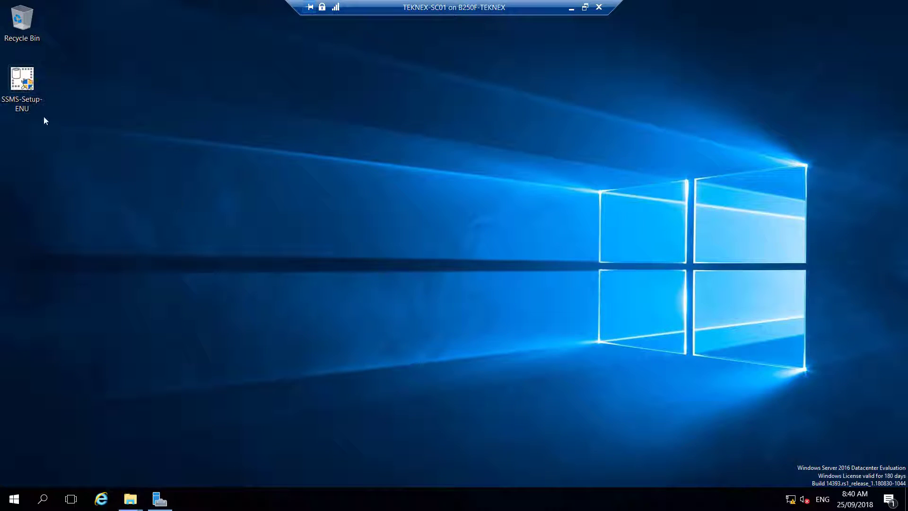
Run SSMS-Setup-ENU from the desktop with elevated rights, install SQL Server Management Studio 17.9 and restart the server
{"action": "double_click", "coordinate": [28, 97]}
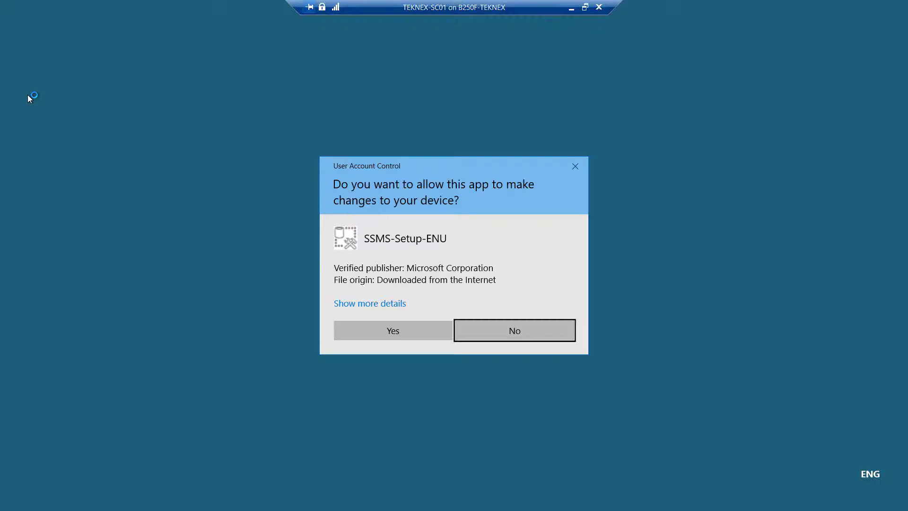
{"action": "left_click", "coordinate": [412, 327]}
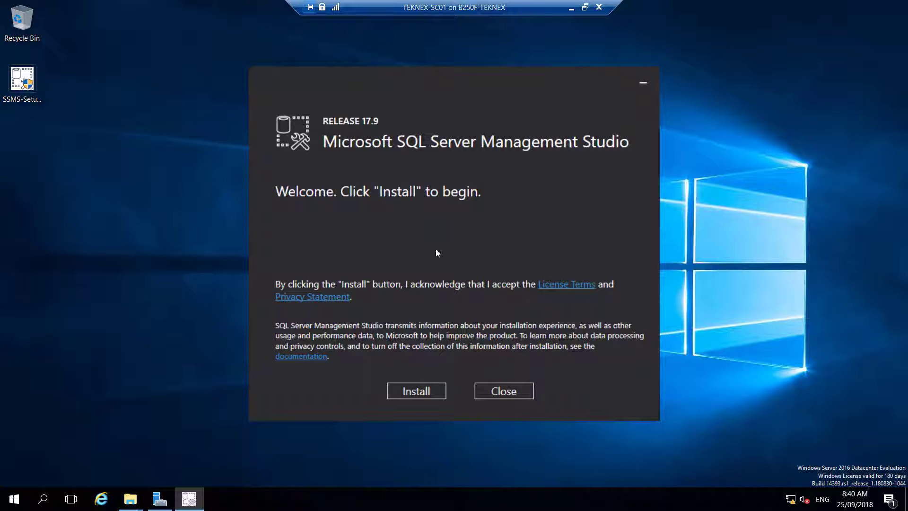
{"action": "left_click", "coordinate": [436, 393]}
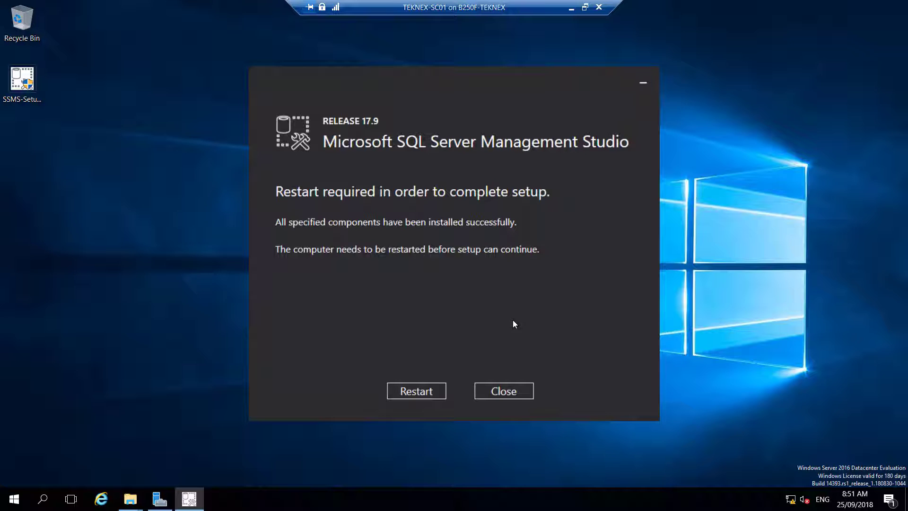
{"action": "left_click", "coordinate": [425, 390]}
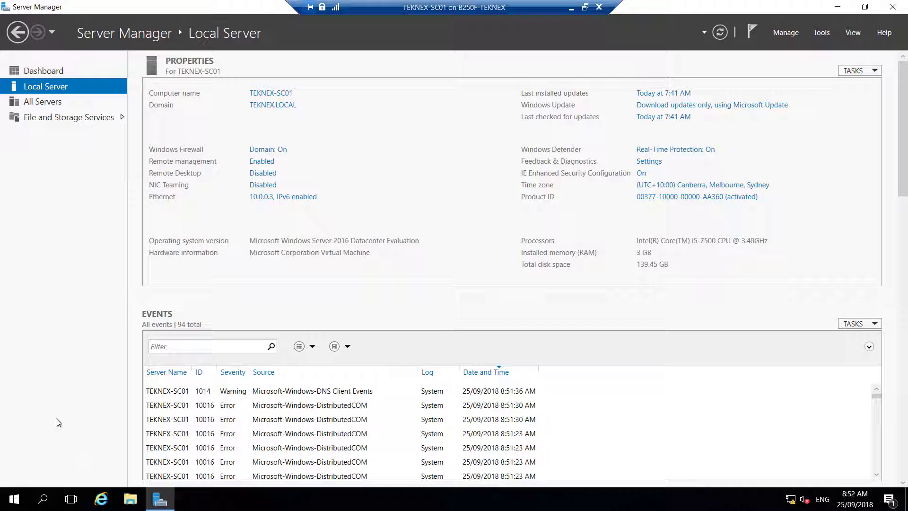
Pin Microsoft SQL Server Management Studio 17 from the Microsoft SQL Server Tools 17 folder as a Start tile
{"action": "left_click", "coordinate": [14, 499]}
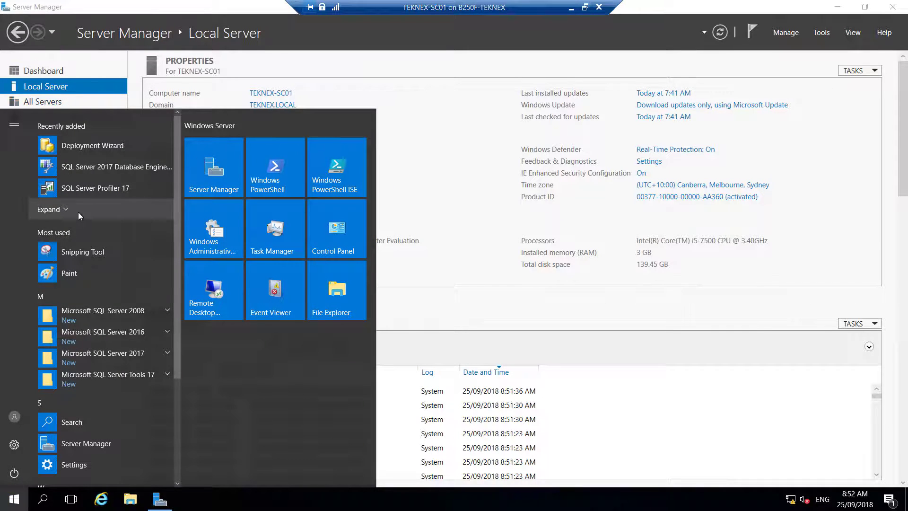
{"action": "scroll", "coordinate": [138, 340], "scroll_direction": "down", "scroll_amount": 1}
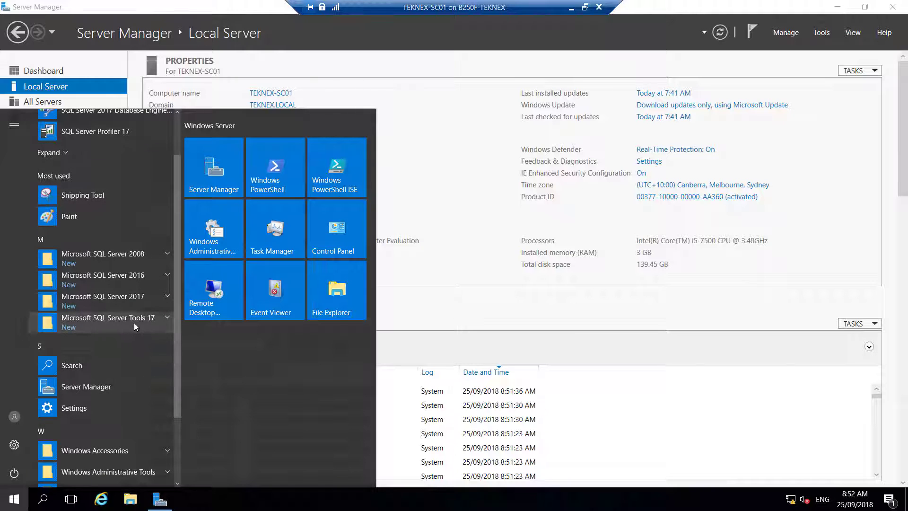
{"action": "left_click", "coordinate": [168, 319]}
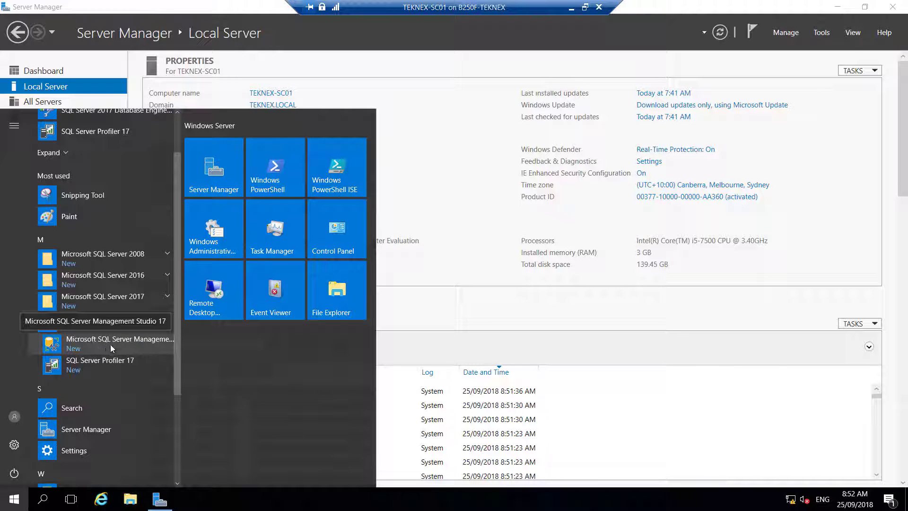
{"action": "left_click_drag", "start_coordinate": [112, 342], "coordinate": [212, 361]}
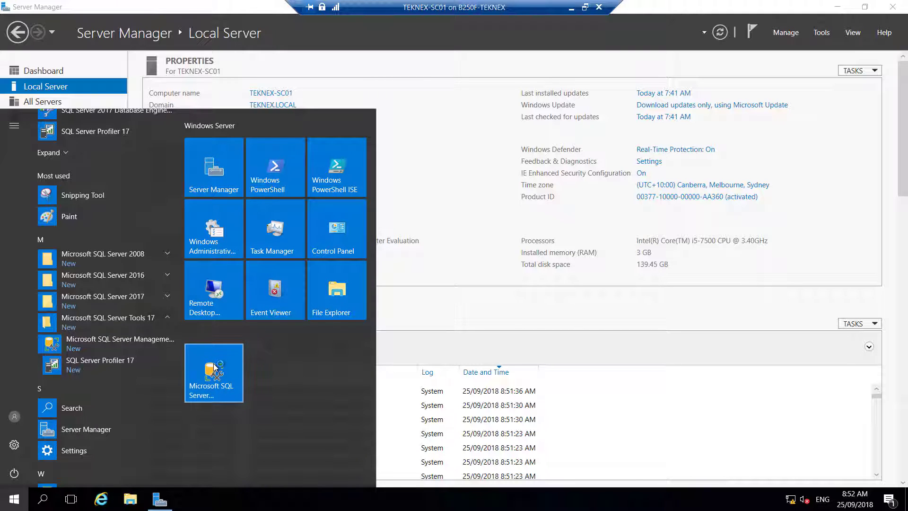
Connect SQL Server Management Studio to the TEKNEX-SC01 Database Engine with Windows Authentication and inspect its Databases folder
{"action": "left_click", "coordinate": [214, 368]}
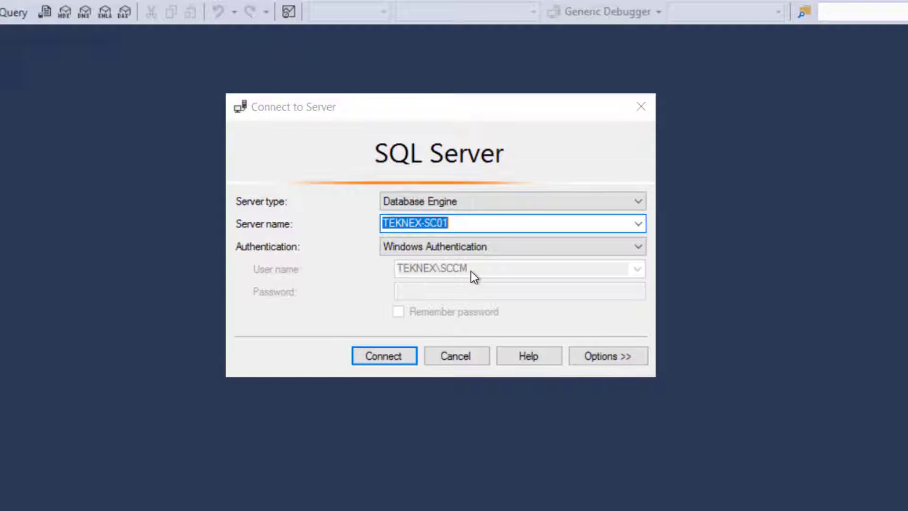
{"action": "left_click", "coordinate": [399, 355]}
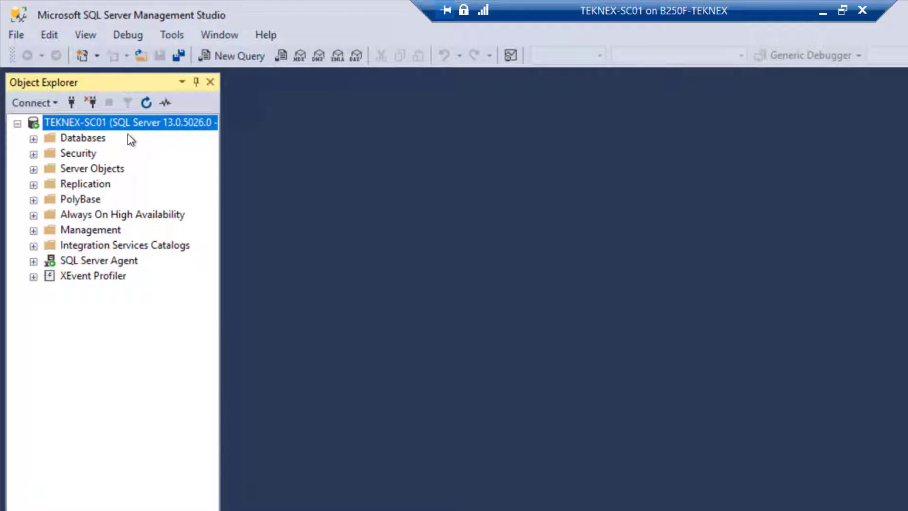
{"action": "left_click", "coordinate": [34, 139]}
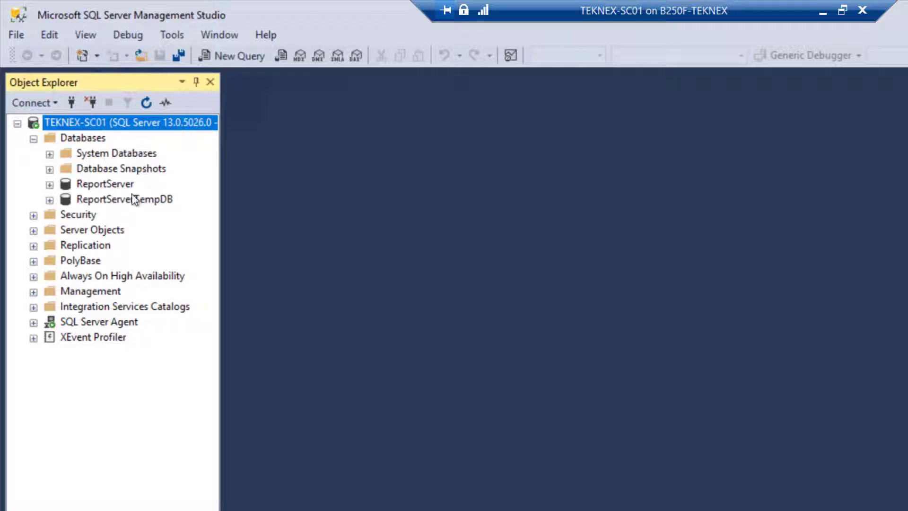
{"action": "left_click", "coordinate": [34, 139]}
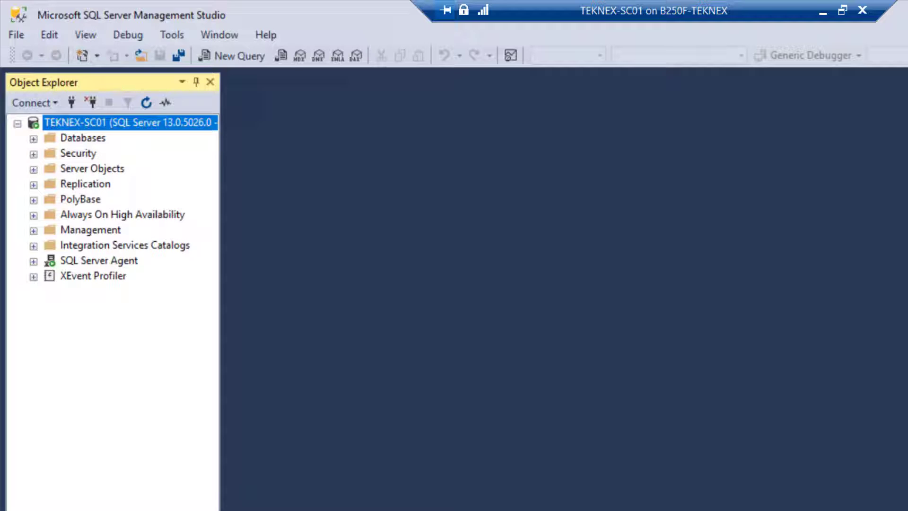
Set the maximum server memory to 2048 MB in the TEKNEX-SC01 server properties and apply the change
{"action": "right_click", "coordinate": [114, 123]}
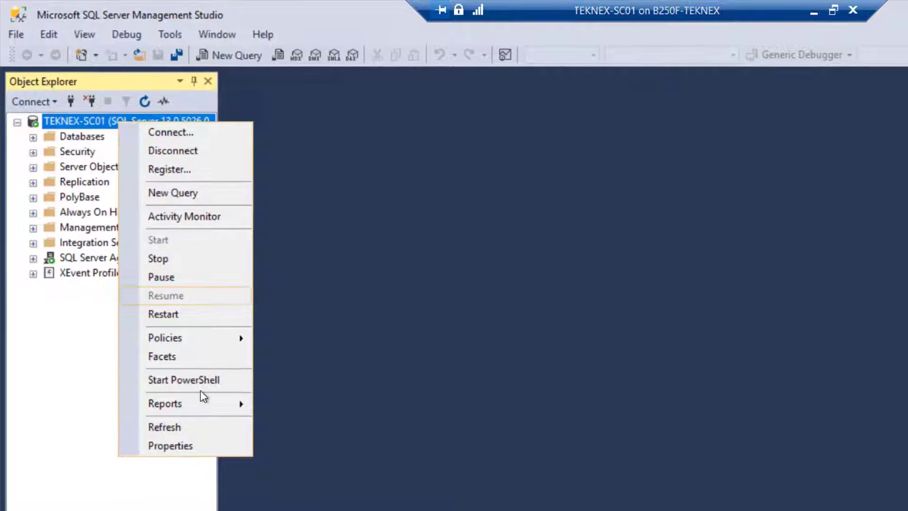
{"action": "left_click", "coordinate": [180, 448]}
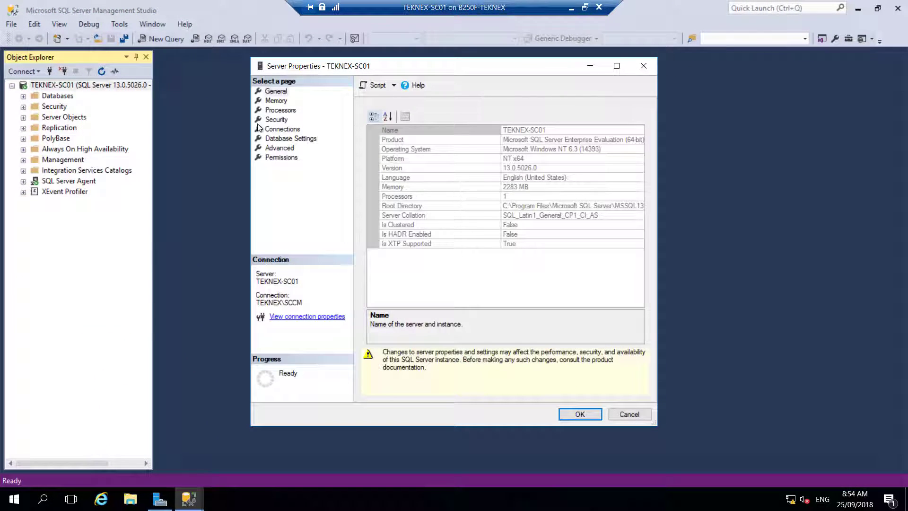
{"action": "left_click", "coordinate": [275, 101]}
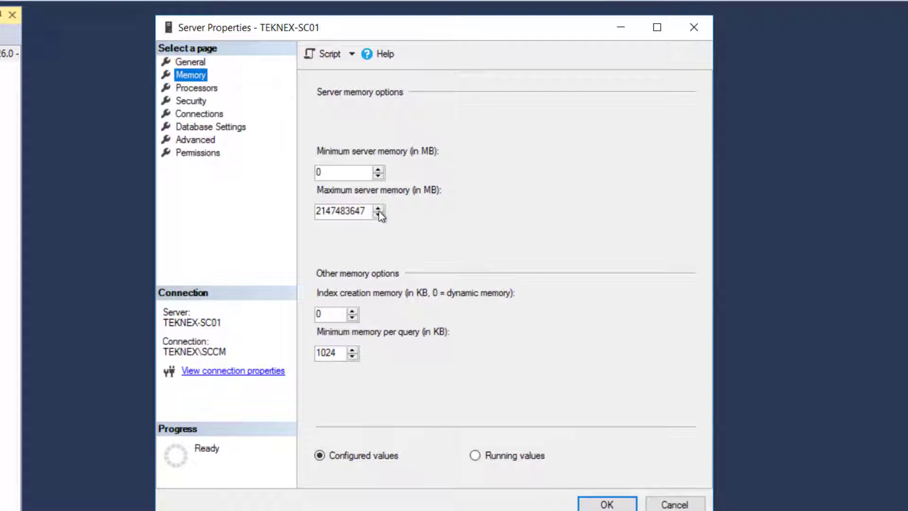
{"action": "double_click", "coordinate": [357, 211]}
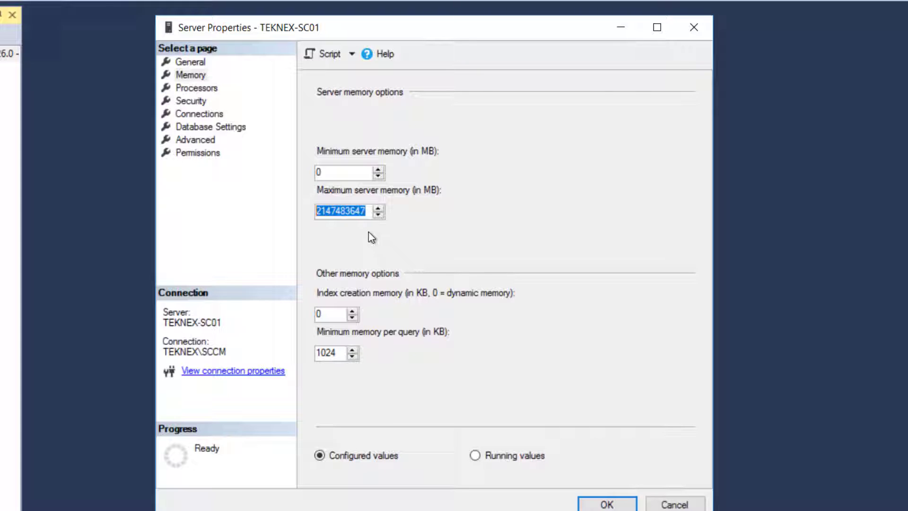
{"action": "type", "text": "2048"}
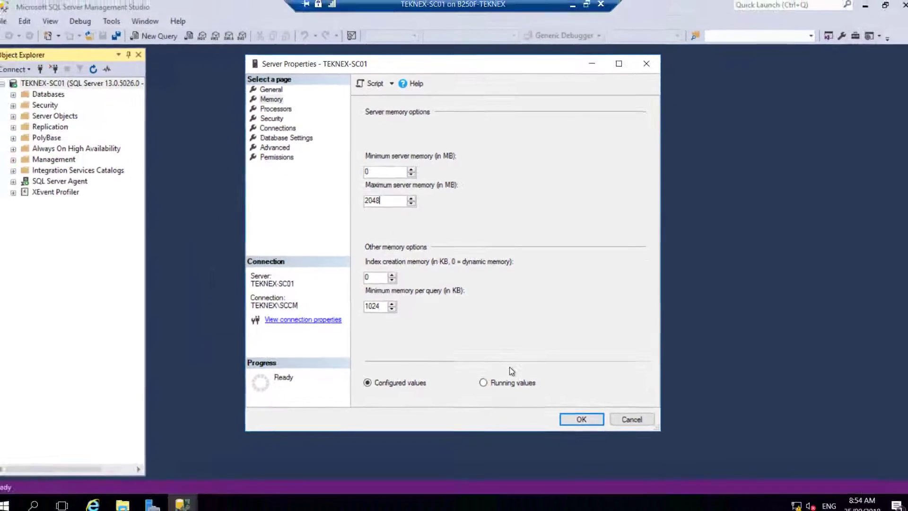
{"action": "left_click", "coordinate": [592, 414]}
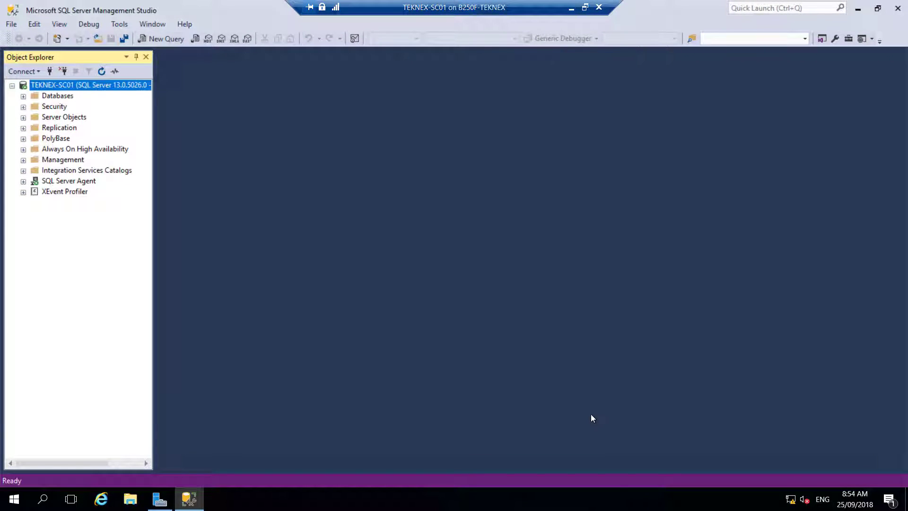